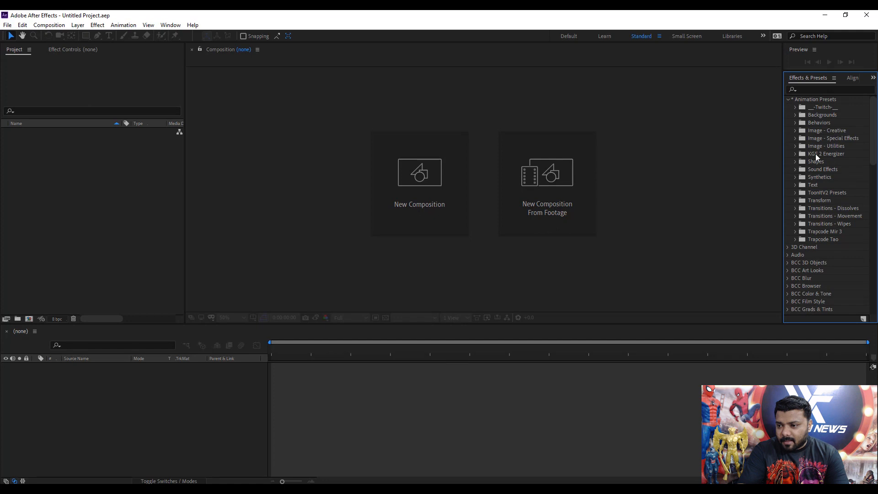
Create a 1920 x 1080, 10-second composition named KGF Path and add a full-size black solid named path.
{"action": "left_click", "coordinate": [795, 154]}
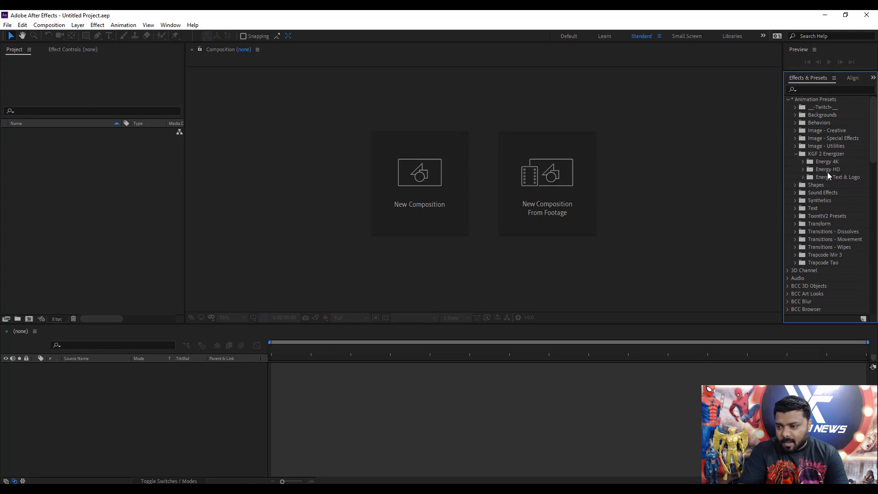
{"action": "left_click", "coordinate": [398, 197]}
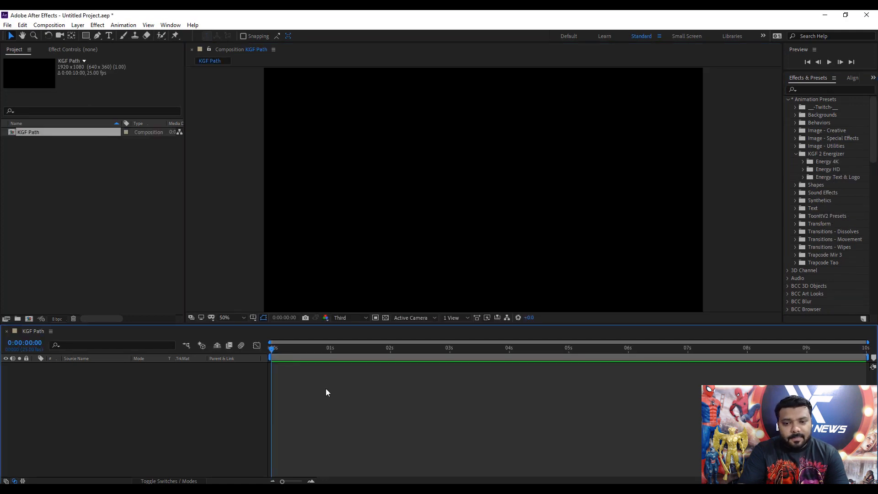
{"action": "key", "text": "ctrl+y"}
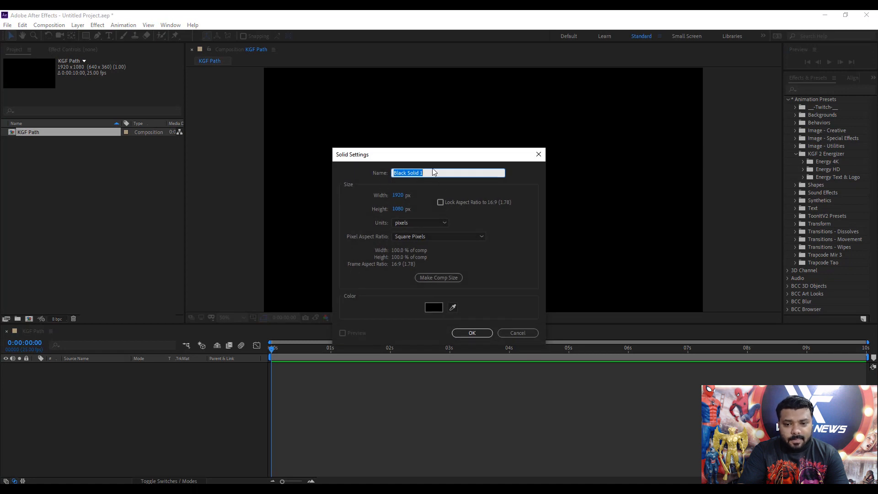
{"action": "type", "text": "path"}
{"action": "key", "text": "Return"}
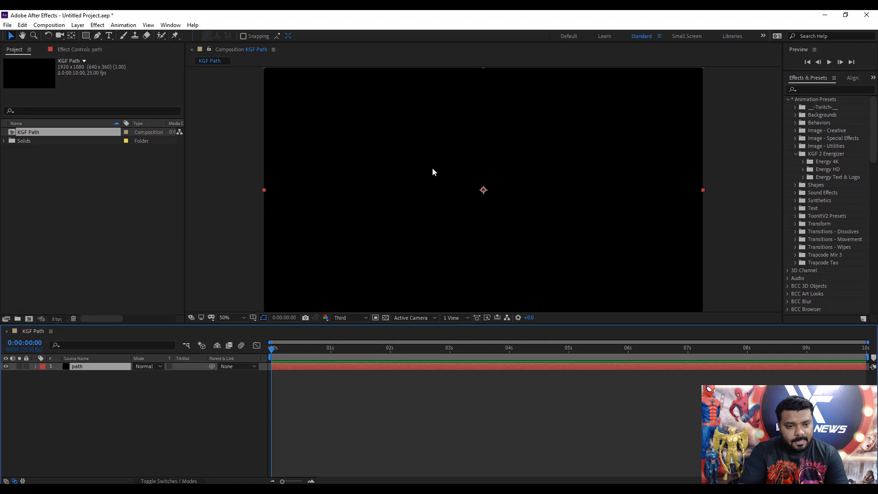
Draw an open, looping curved mask path on the path solid with the Pen tool, ending near the frame's centre.
{"action": "left_click", "coordinate": [98, 36]}
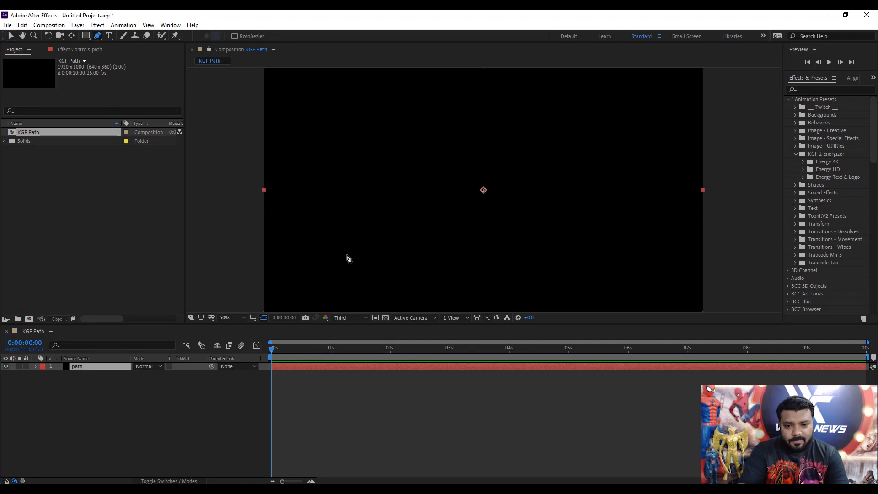
{"action": "left_click", "coordinate": [327, 258]}
{"action": "left_click_drag", "start_coordinate": [431, 188], "coordinate": [429, 108]}
{"action": "left_click_drag", "start_coordinate": [417, 262], "coordinate": [412, 242]}
{"action": "left_click", "coordinate": [484, 180]}
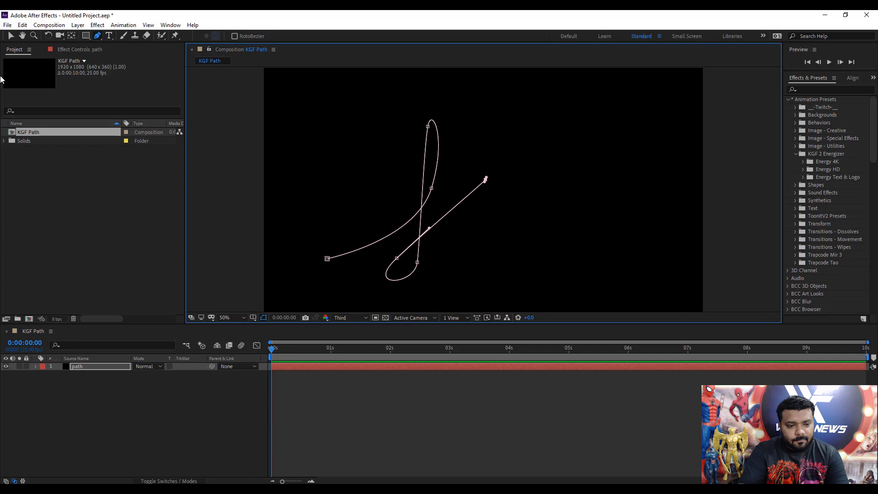
{"action": "left_click", "coordinate": [10, 36]}
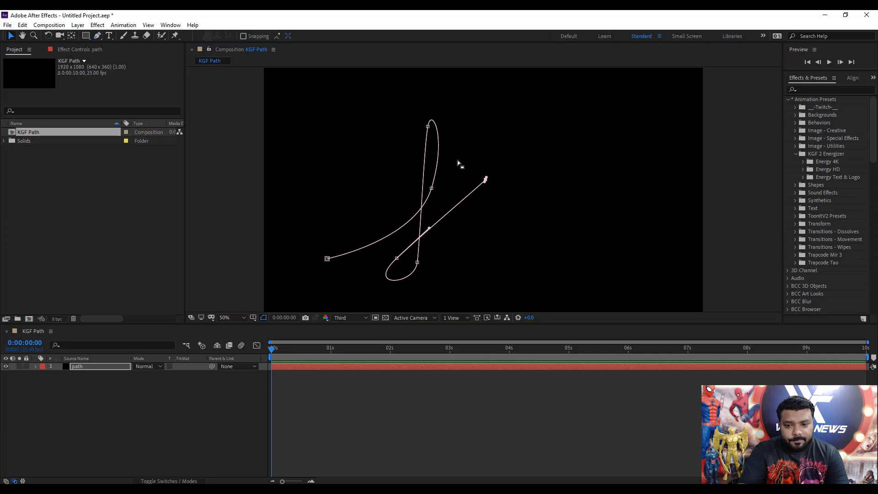
Apply the Phoenix preset from the KGF 2 Energizer Energy HD folder to the path layer.
{"action": "left_click", "coordinate": [96, 369]}
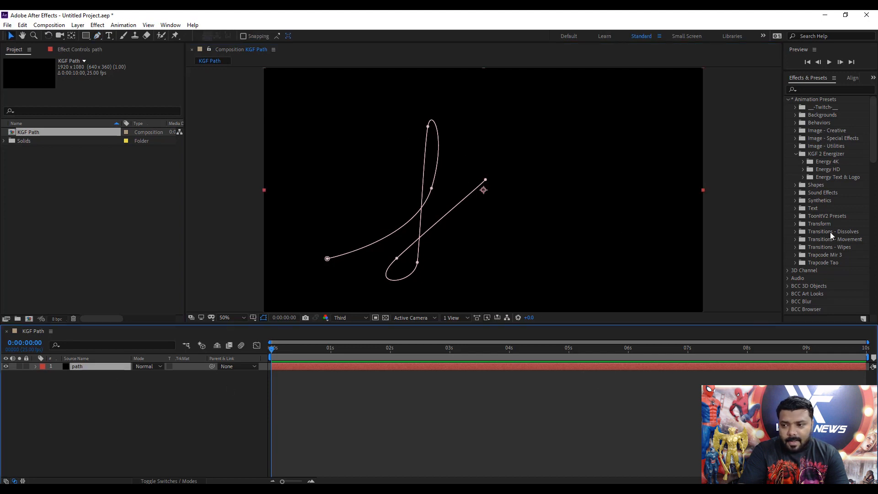
{"action": "left_click", "coordinate": [803, 169]}
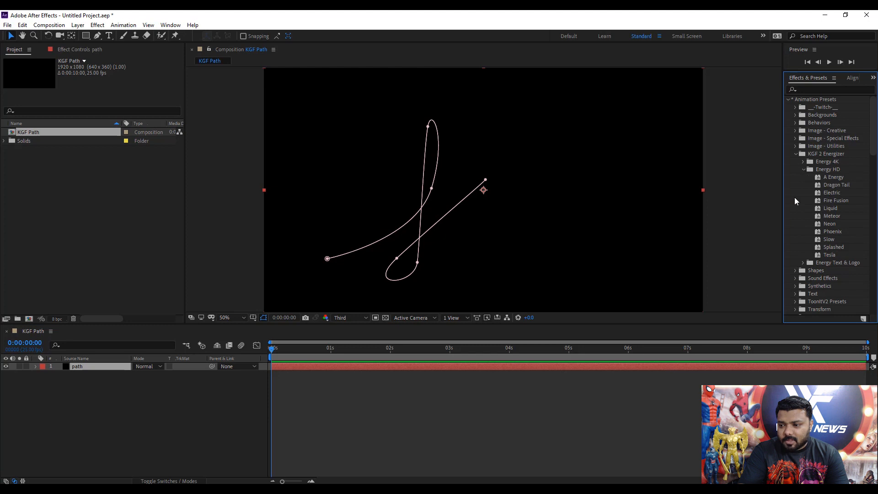
{"action": "left_click_drag", "start_coordinate": [829, 232], "coordinate": [382, 365]}
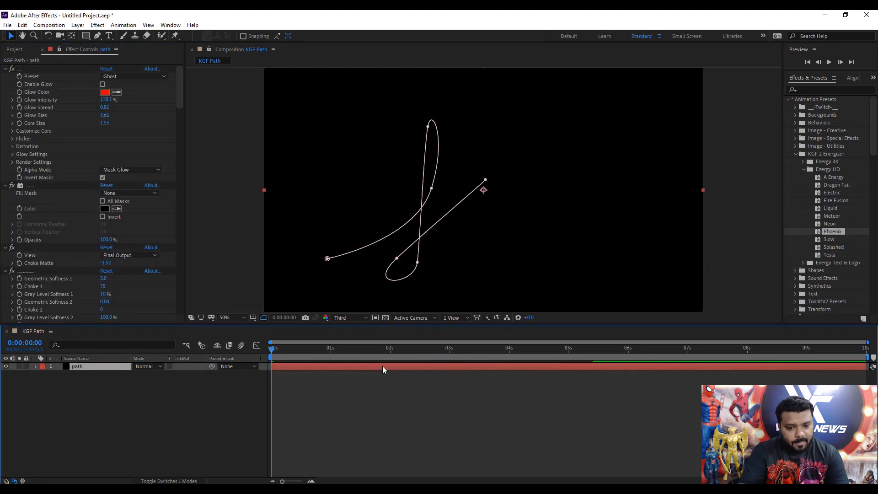
Preview the Phoenix animation and reveal the path layer's keyframed Start and End sliders.
{"action": "key", "text": "space"}
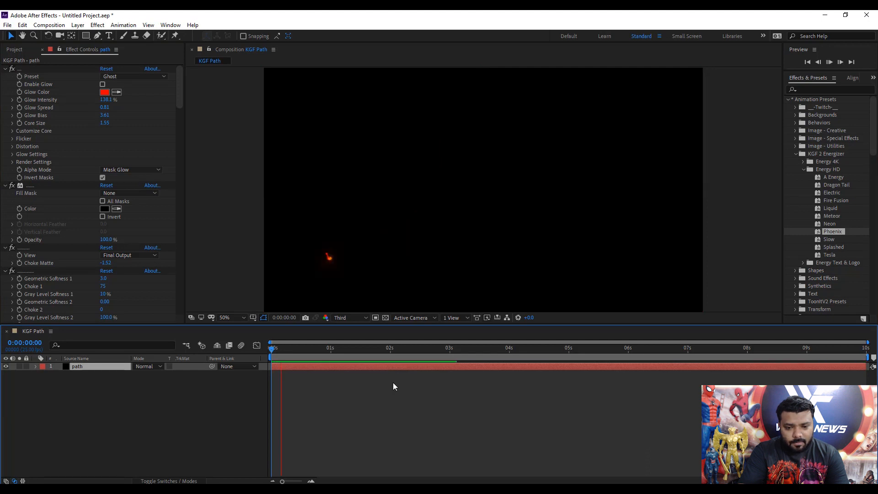
{"action": "left_click_drag", "start_coordinate": [419, 352], "coordinate": [344, 366]}
{"action": "left_click", "coordinate": [361, 372]}
{"action": "left_click", "coordinate": [356, 367]}
{"action": "key", "text": "u"}
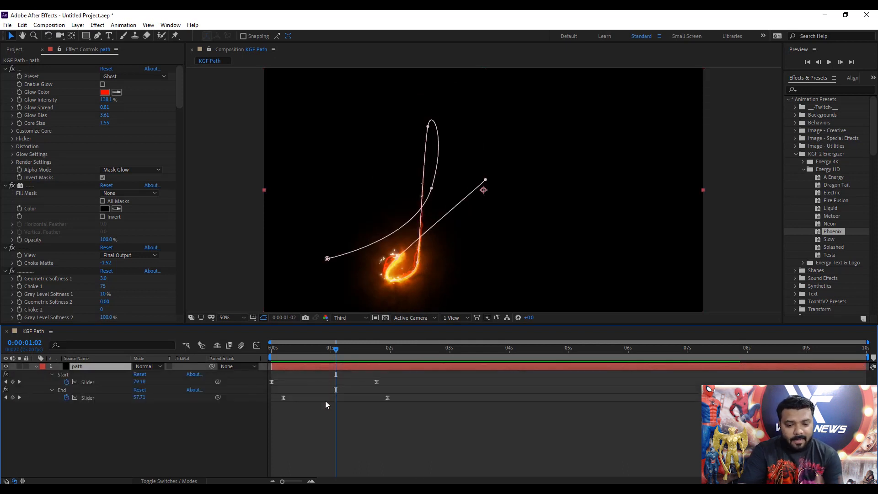
Try shifting both End slider keyframes about 1.4 seconds later and preview the animation from the start.
{"action": "left_click_drag", "start_coordinate": [407, 395], "coordinate": [371, 397]}
{"action": "left_click_drag", "start_coordinate": [334, 350], "coordinate": [297, 351]}
{"action": "key", "text": "Home"}
{"action": "key", "text": "space"}
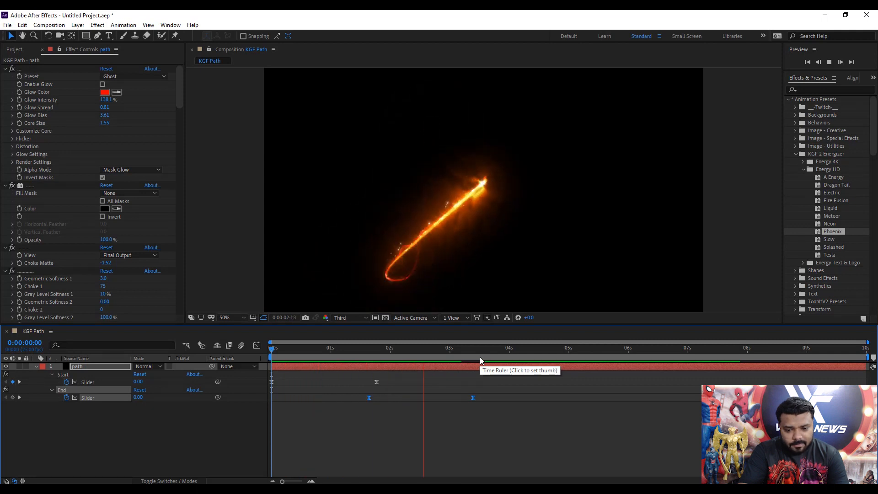
{"action": "left_click_drag", "start_coordinate": [439, 353], "coordinate": [368, 355]}
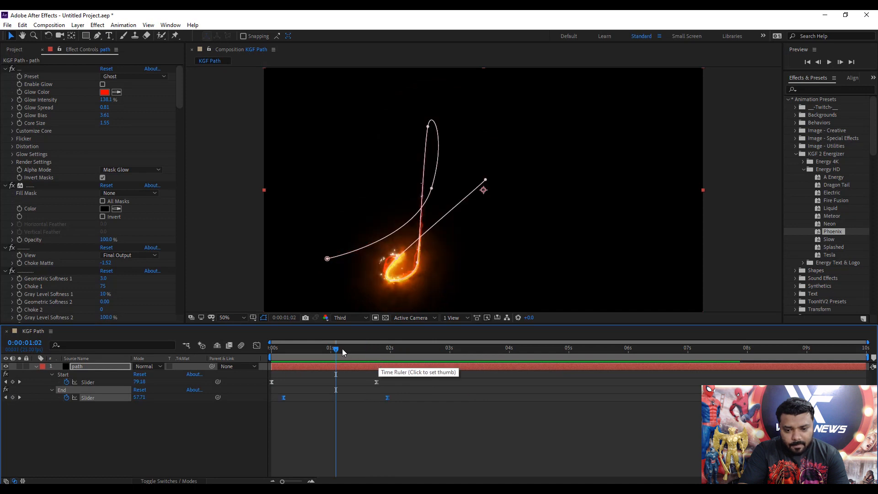
Stretch all Start and End slider keyframes in time so the last one lands at about 4 seconds, and preview the slower animation.
{"action": "left_click_drag", "start_coordinate": [424, 379], "coordinate": [253, 411]}
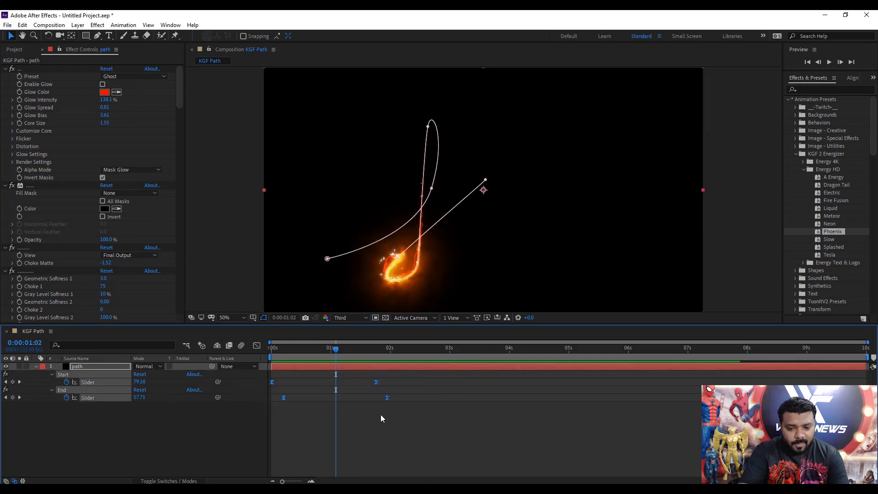
{"action": "left_click_drag", "start_coordinate": [387, 397], "coordinate": [506, 397]}
{"action": "left_click_drag", "start_coordinate": [321, 347], "coordinate": [256, 353]}
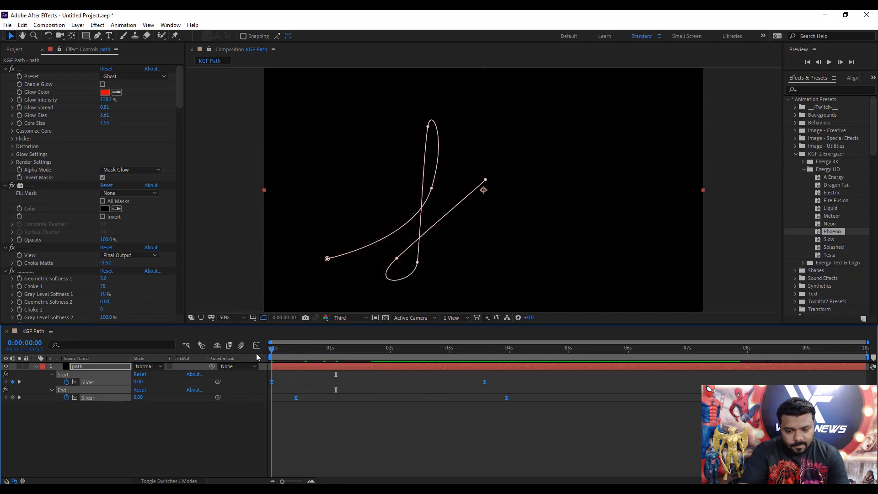
{"action": "key", "text": "space"}
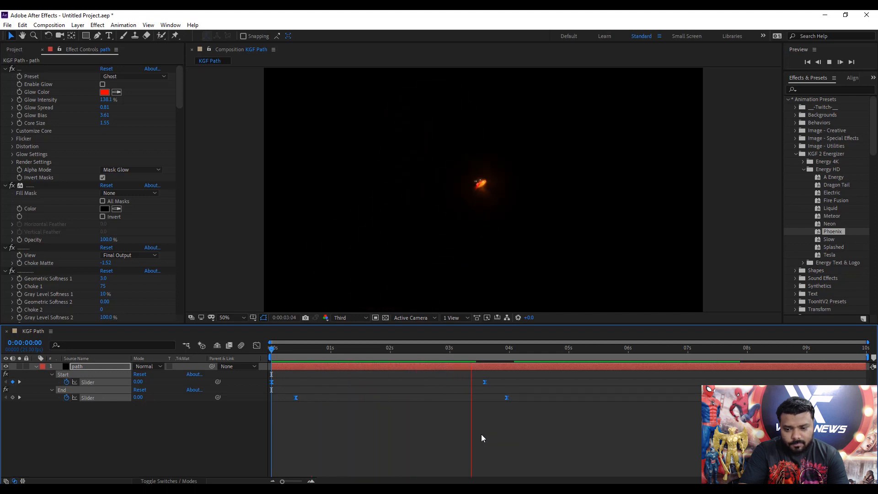
{"action": "key", "text": "space"}
{"action": "mouse_move", "coordinate": [415, 351]}
{"action": "left_mouse_down"}
{"action": "mouse_move", "coordinate": [380, 353]}
{"action": "mouse_move", "coordinate": [420, 355]}
{"action": "left_mouse_up"}
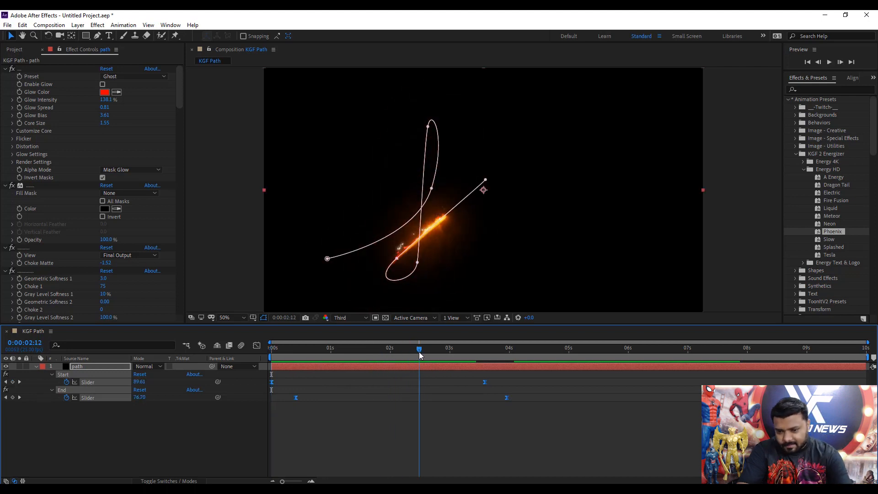
{"action": "left_click", "coordinate": [389, 432]}
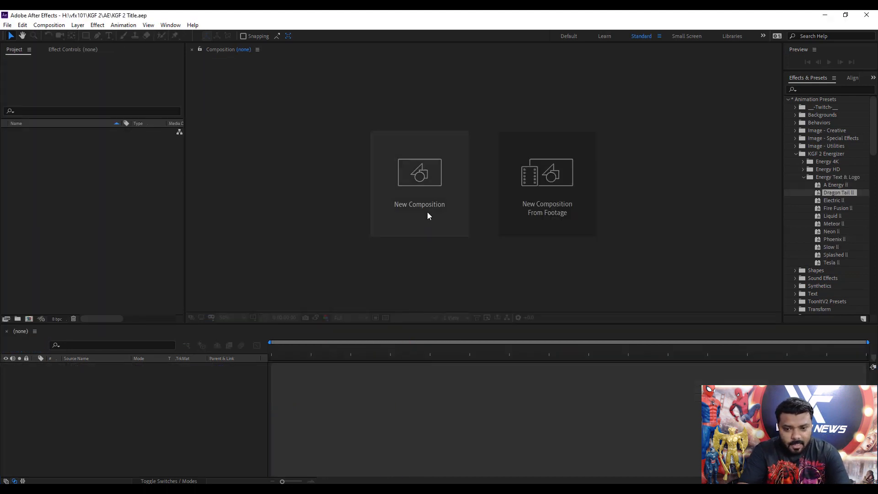
Create a composition named Main title with the HDTV 1080 25 preset and a 10-second duration.
{"action": "left_click", "coordinate": [427, 212]}
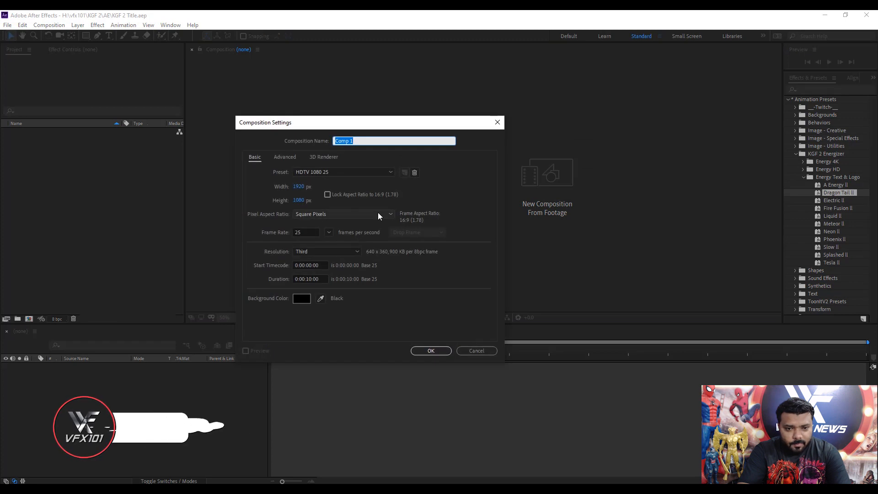
{"action": "type", "text": "Main title"}
{"action": "key", "text": "Return"}
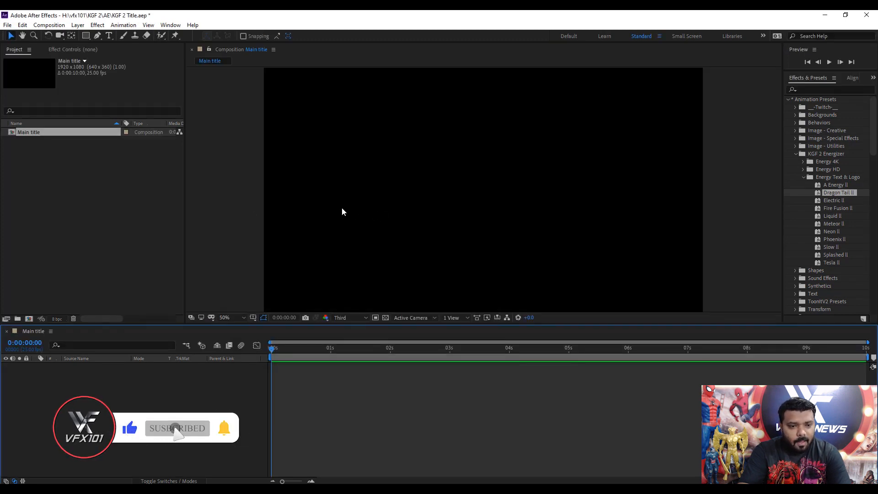
Add a text layer reading K.G.F to the Main title composition.
{"action": "left_click", "coordinate": [110, 35]}
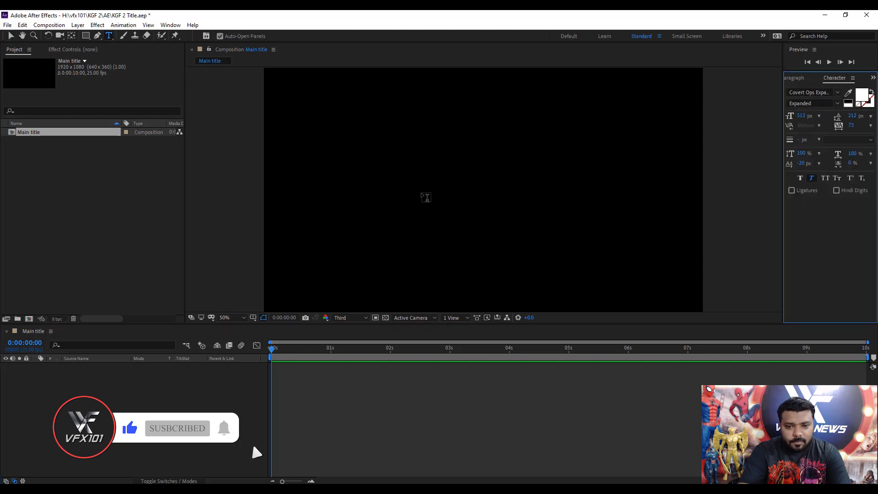
{"action": "left_click", "coordinate": [409, 205]}
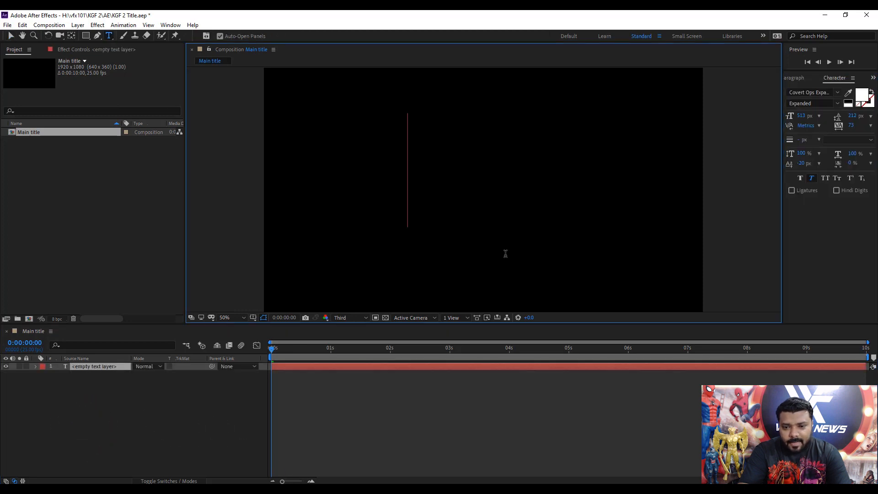
{"action": "type", "text": "K."}
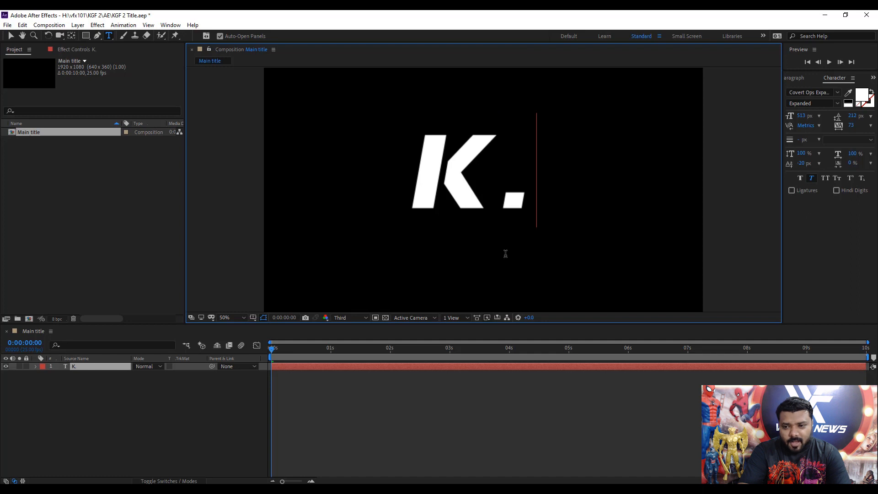
{"action": "type", "text": "G.F"}
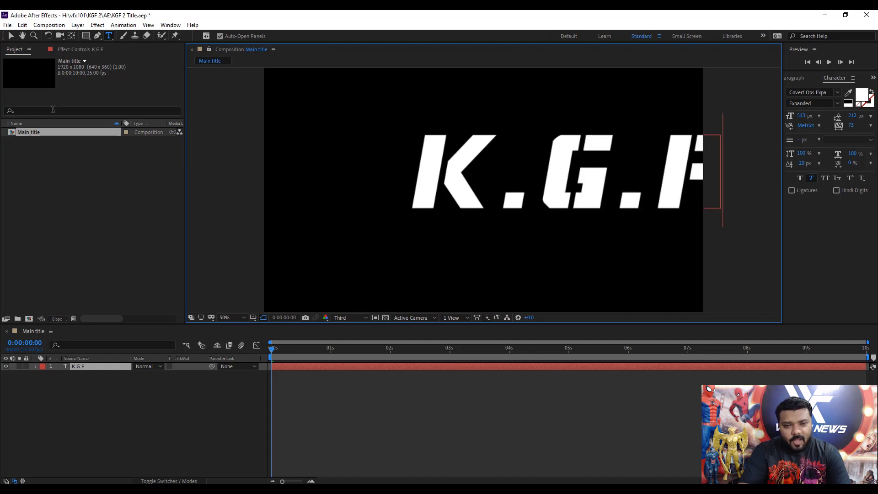
{"action": "left_click", "coordinate": [11, 36]}
Set the K.G.F text's tracking to 0 and centre the title in the frame.
{"action": "left_click_drag", "start_coordinate": [594, 179], "coordinate": [515, 193]}
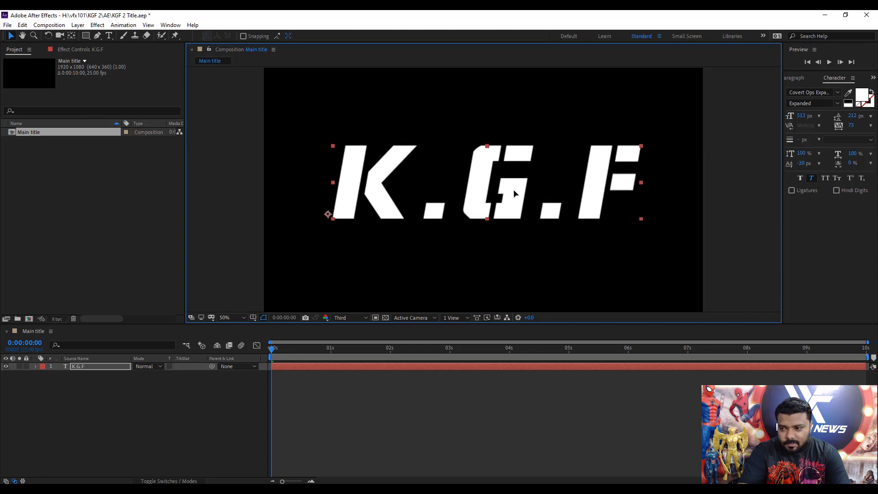
{"action": "left_click", "coordinate": [871, 125]}
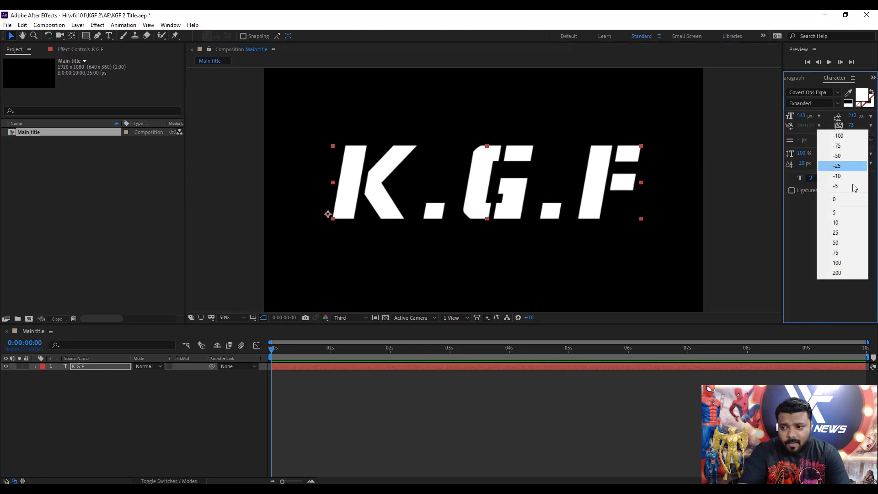
{"action": "left_click", "coordinate": [849, 199]}
{"action": "left_click_drag", "start_coordinate": [475, 192], "coordinate": [489, 194]}
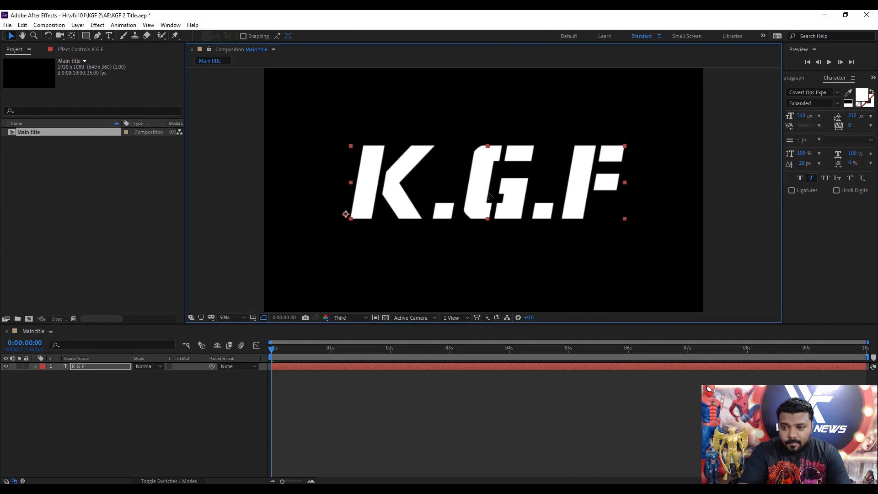
Create masks from the K.G.F text layer.
{"action": "key", "text": "Return"}
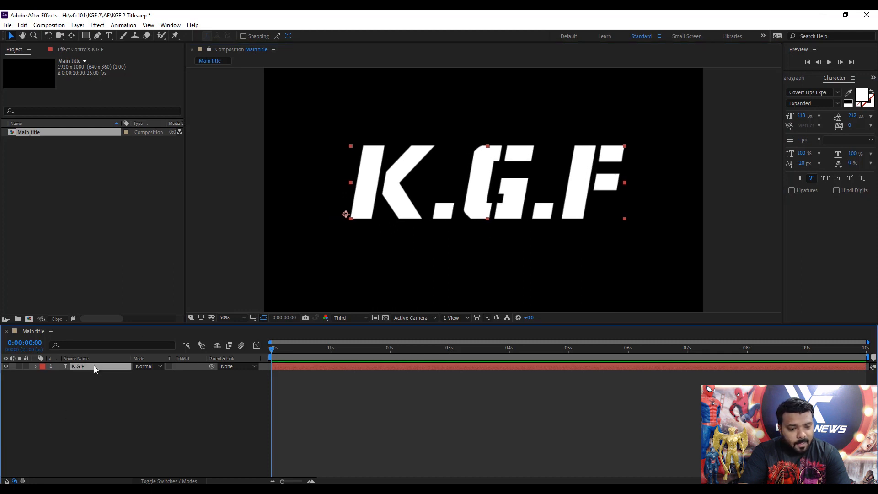
{"action": "left_click", "coordinate": [78, 26]}
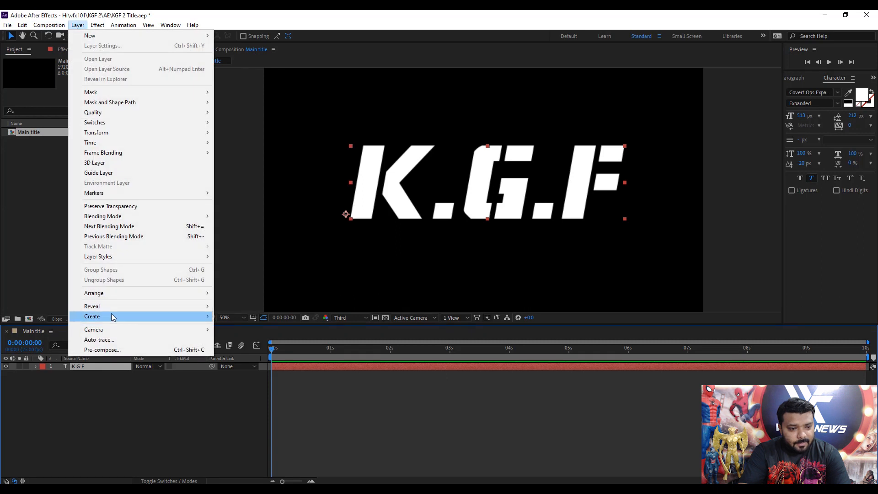
{"action": "mouse_move", "coordinate": [111, 315]}
{"action": "left_click", "coordinate": [286, 336]}
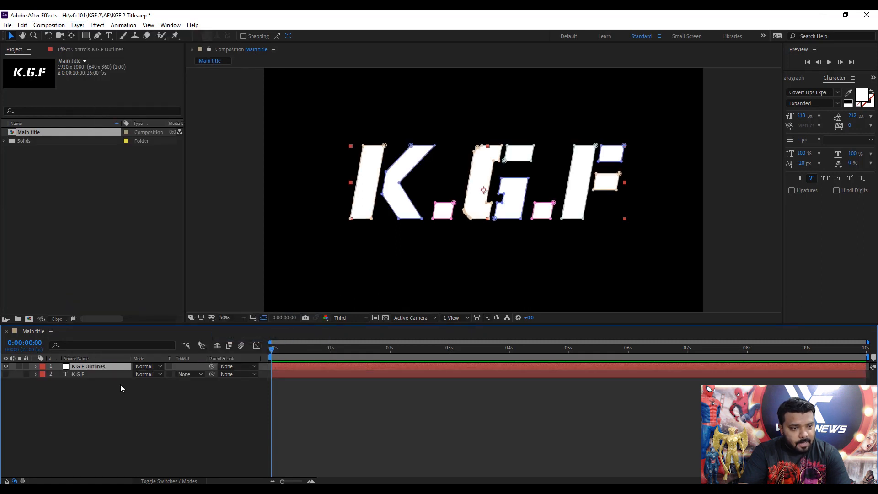
Select all the letter masks on the K.G.F Outlines layer, collapse its properties and hide the layer.
{"action": "left_click", "coordinate": [35, 366]}
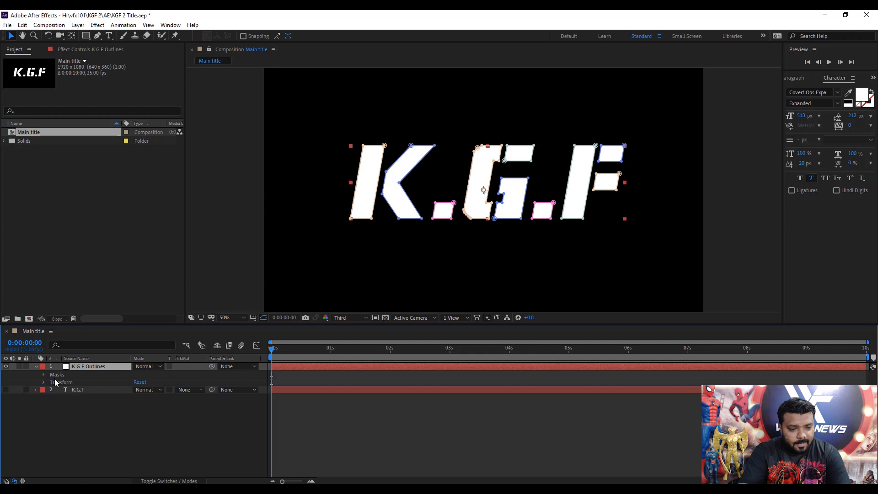
{"action": "key", "text": "m"}
{"action": "left_click", "coordinate": [69, 375]}
{"action": "scroll", "coordinate": [95, 393], "scroll_direction": "down", "scroll_amount": 3}
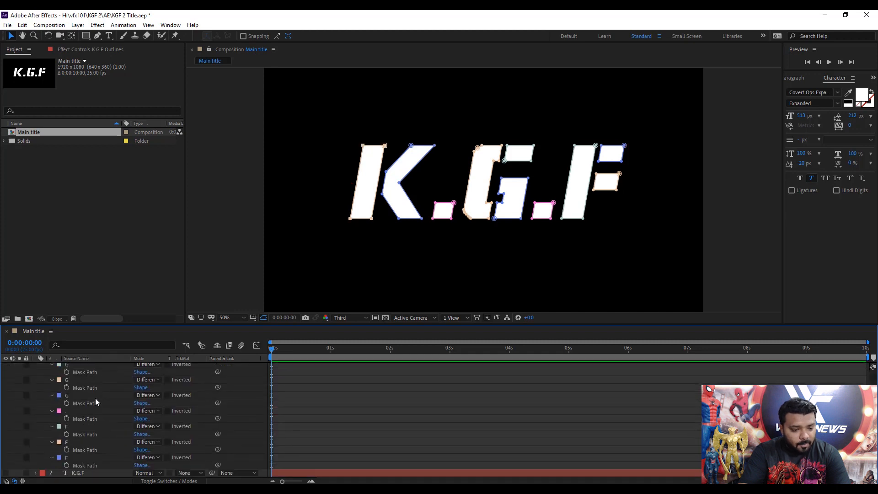
{"action": "left_click", "coordinate": [65, 459], "text": "shift"}
{"action": "scroll", "coordinate": [113, 407], "scroll_direction": "up", "scroll_amount": 3}
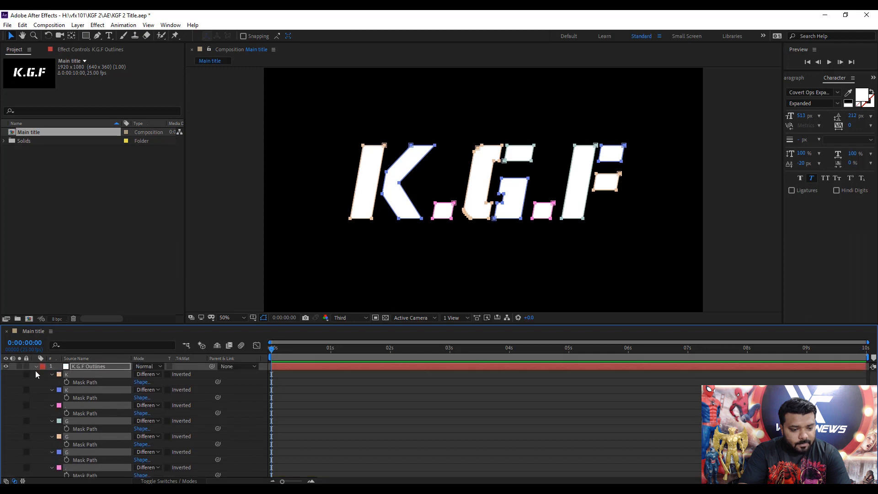
{"action": "left_click", "coordinate": [36, 366]}
{"action": "left_click", "coordinate": [8, 366]}
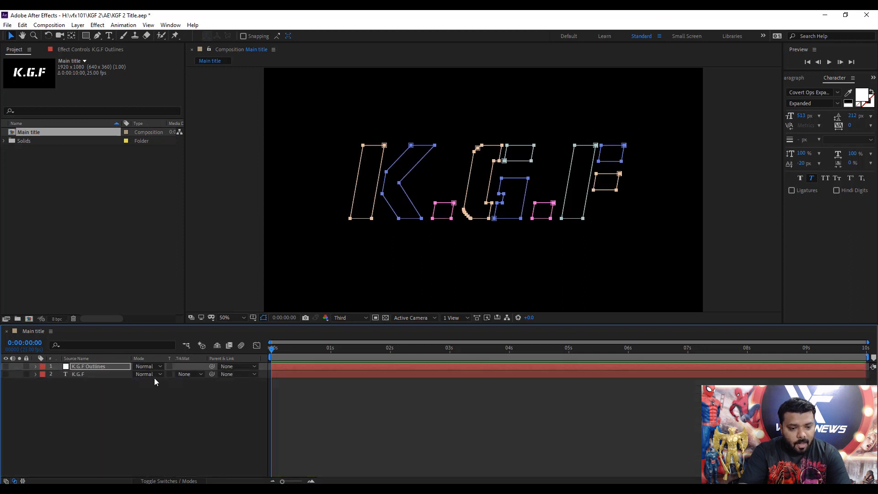
Create a 1920 x 1080 black solid carrying the letter masks and apply the Dragon Tail II energy text preset to it.
{"action": "key", "text": "ctrl+y"}
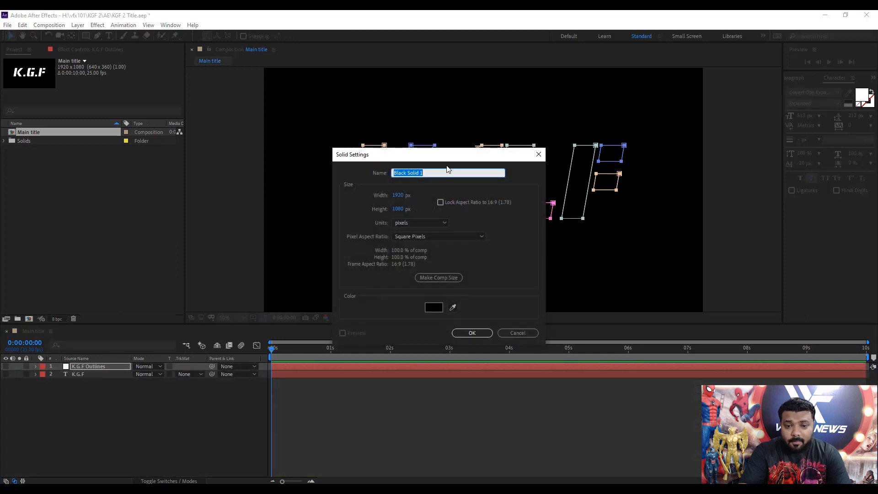
{"action": "key", "text": "Return"}
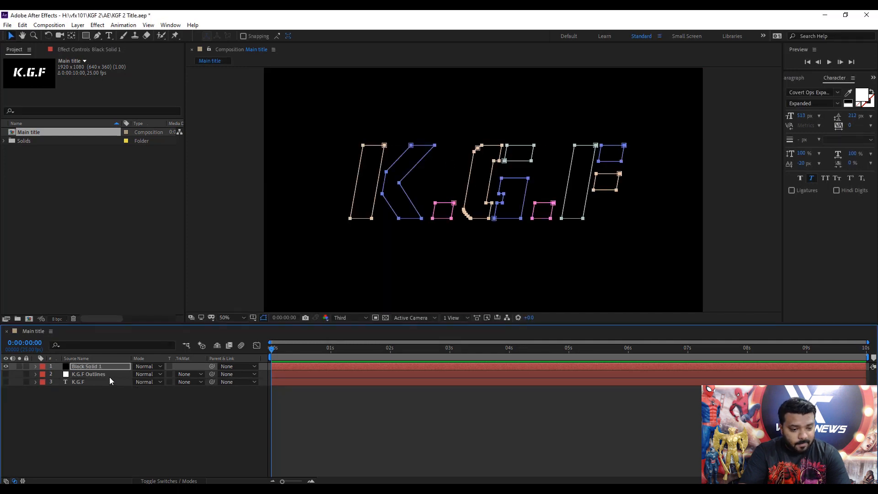
{"action": "left_click", "coordinate": [873, 78]}
{"action": "left_click", "coordinate": [857, 85]}
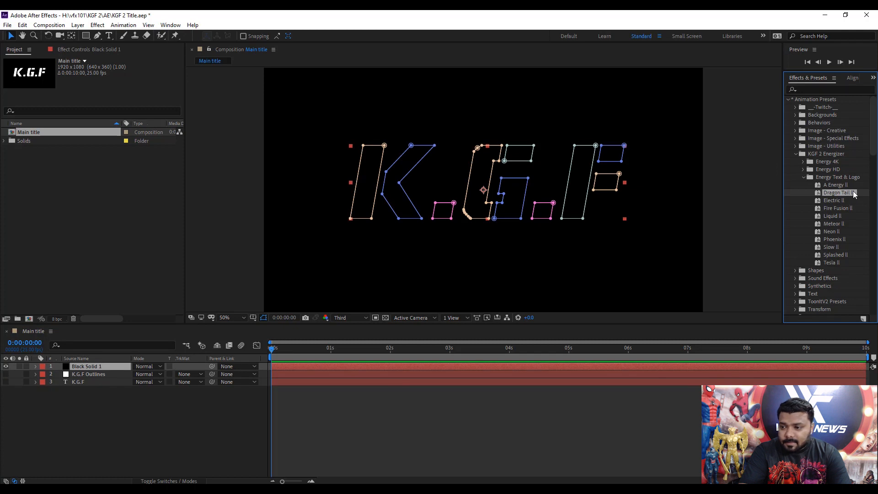
{"action": "left_click_drag", "start_coordinate": [847, 193], "coordinate": [91, 370]}
{"action": "left_click_drag", "start_coordinate": [307, 356], "coordinate": [336, 352]}
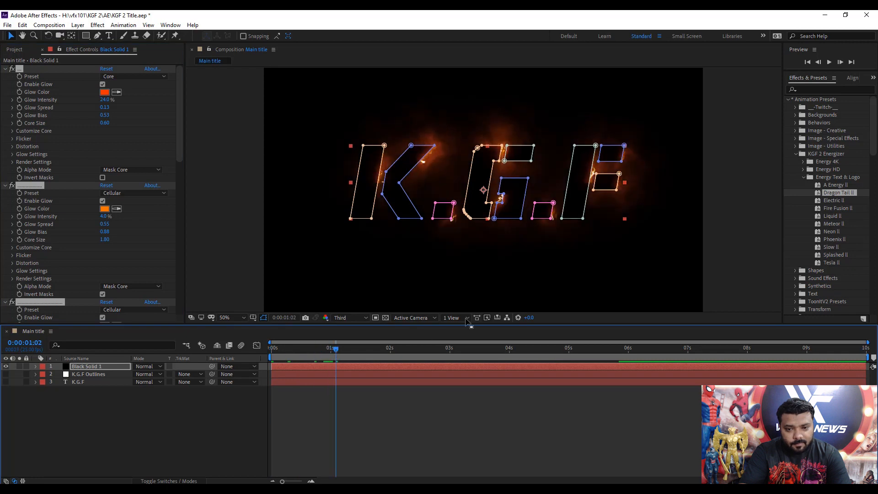
{"action": "left_click", "coordinate": [736, 238]}
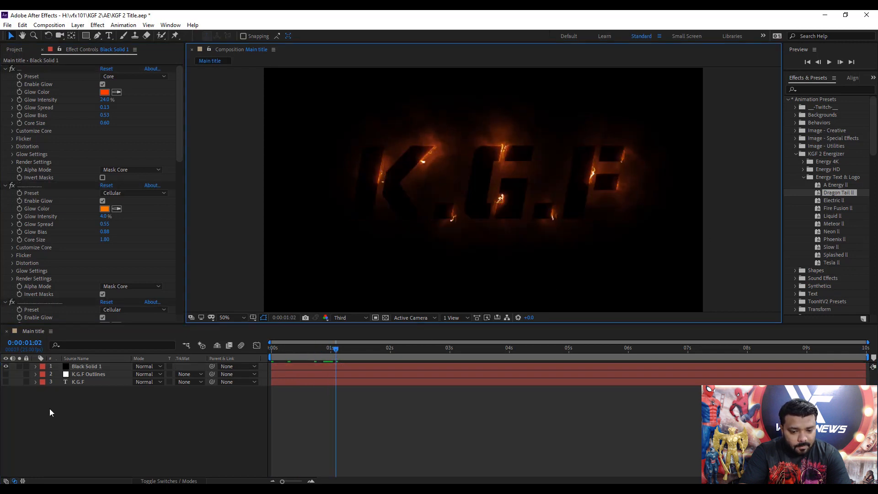
Reveal the black solid's keyframes, move both End slider keyframes earlier so the first sits at about 2.5 seconds, and preview the glow.
{"action": "left_click", "coordinate": [91, 366]}
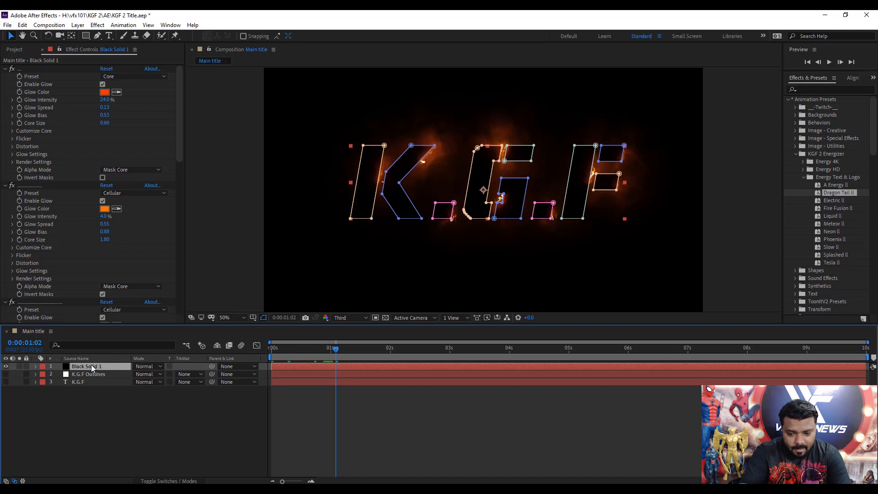
{"action": "key", "text": "u"}
{"action": "left_click_drag", "start_coordinate": [486, 409], "coordinate": [424, 397]}
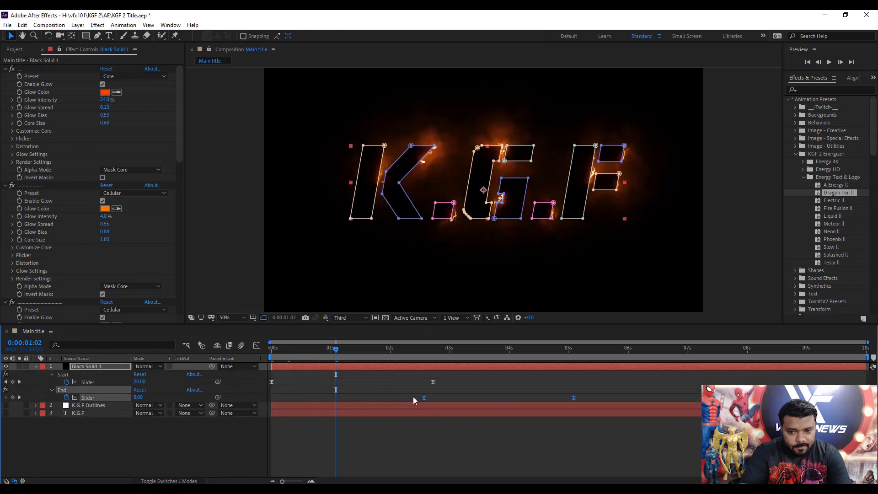
{"action": "left_click", "coordinate": [398, 347]}
{"action": "left_click", "coordinate": [642, 268]}
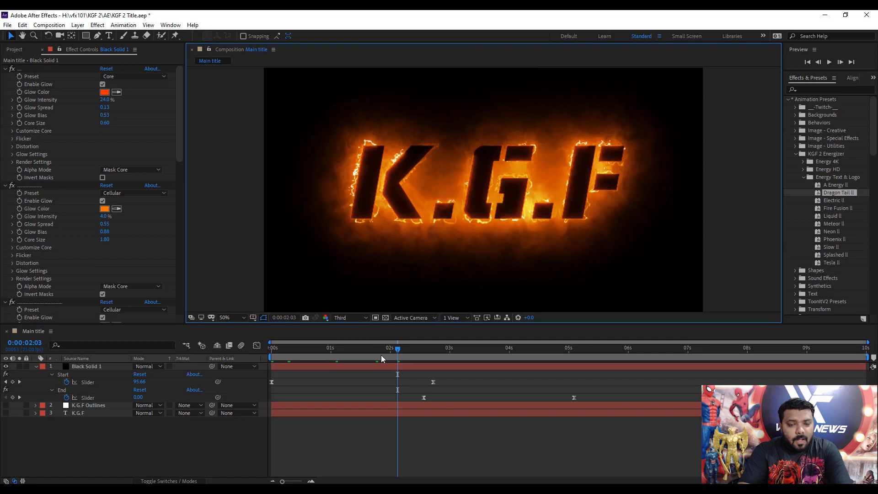
Create a new 1920 x 1080, 25 fps, 10-second composition named KGF texture.
{"action": "left_click", "coordinate": [357, 468]}
{"action": "key", "text": "ctrl+n"}
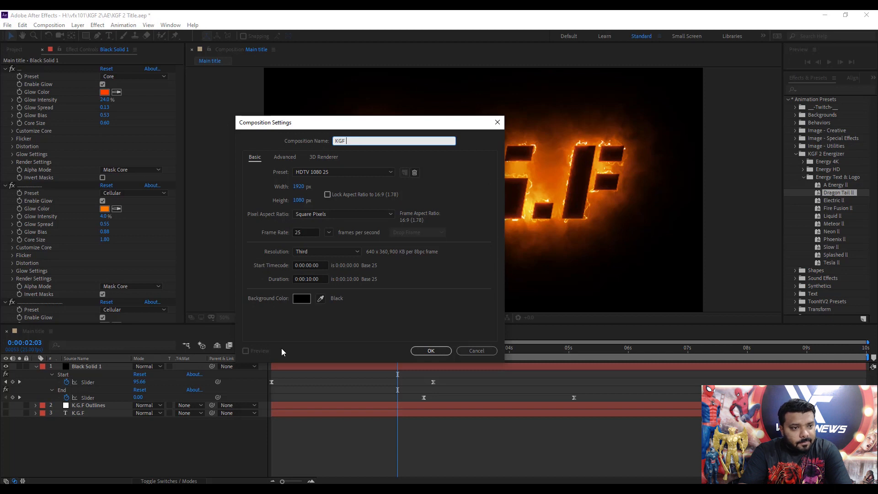
{"action": "type", "text": "KGF texture"}
{"action": "key", "text": "Return"}
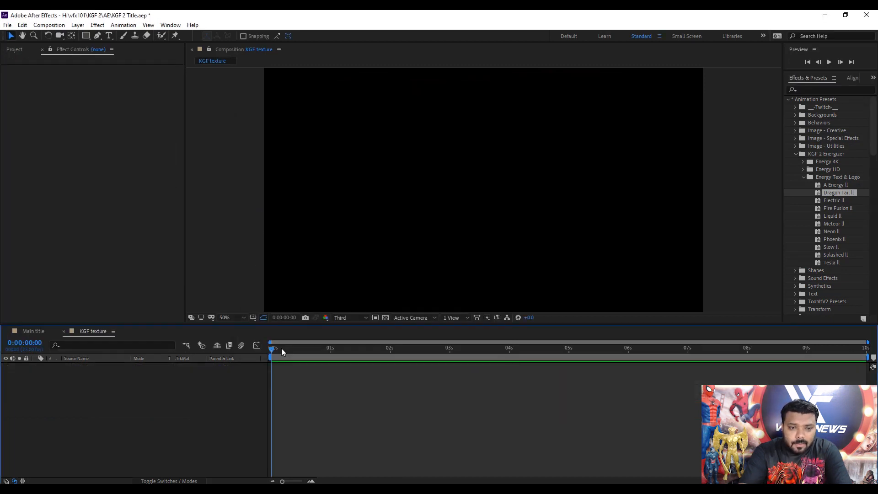
Import lava texture.jpg, place it in the KGF texture composition and set its scale to 118%.
{"action": "left_click", "coordinate": [14, 50]}
{"action": "double_click", "coordinate": [60, 198]}
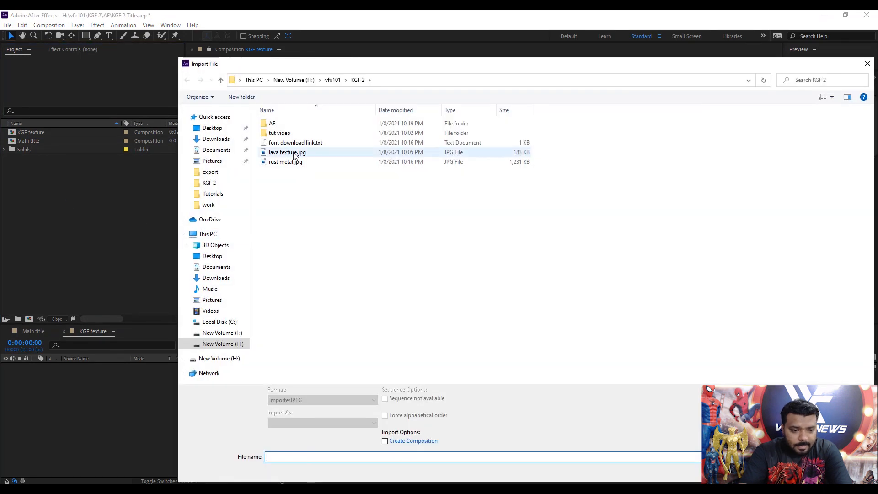
{"action": "double_click", "coordinate": [294, 153]}
{"action": "left_click_drag", "start_coordinate": [82, 189], "coordinate": [174, 387]}
{"action": "key", "text": "s"}
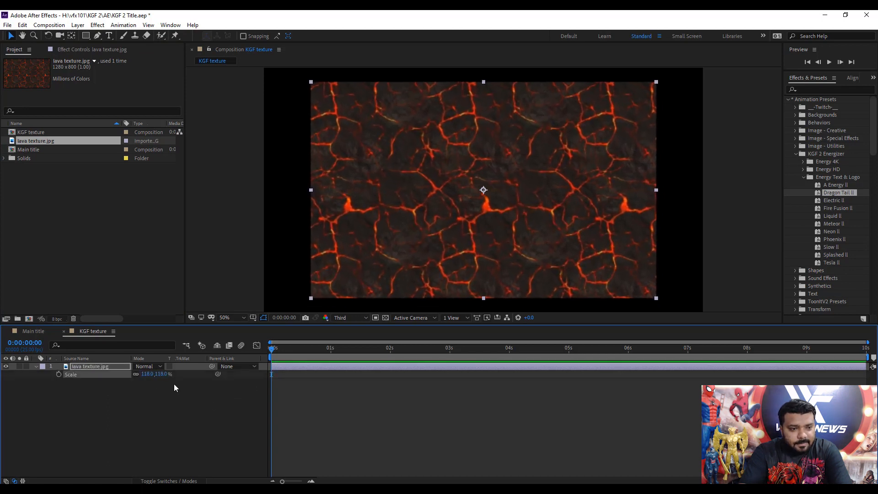
Import rust metal.jpg, place it above the lava texture layer and set its scale to 46%.
{"action": "double_click", "coordinate": [72, 193]}
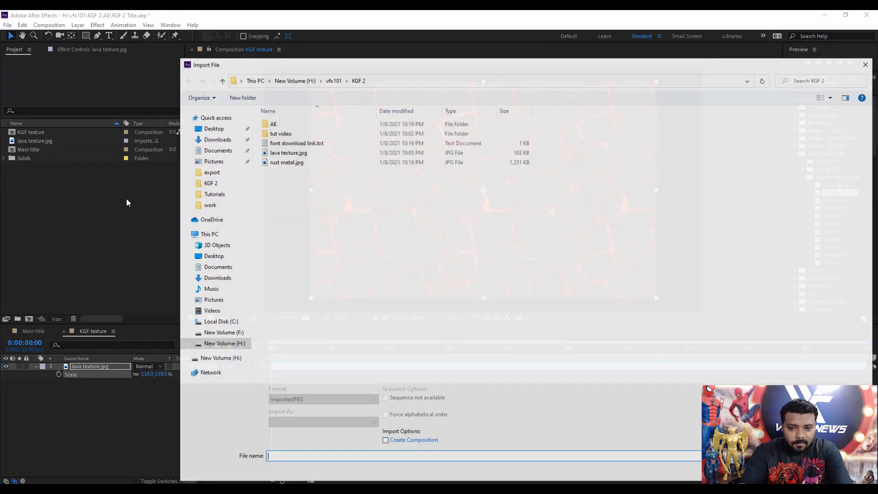
{"action": "double_click", "coordinate": [291, 167]}
{"action": "left_click_drag", "start_coordinate": [42, 157], "coordinate": [125, 373]}
{"action": "key", "text": "s"}
Find the Gradient Wipe effect and apply it to the rust metal layer.
{"action": "left_click", "coordinate": [823, 90]}
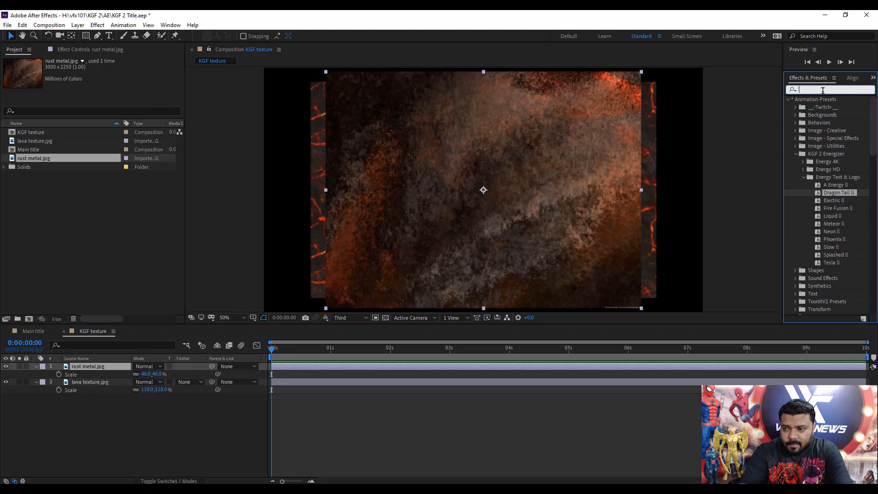
{"action": "type", "text": "gradien"}
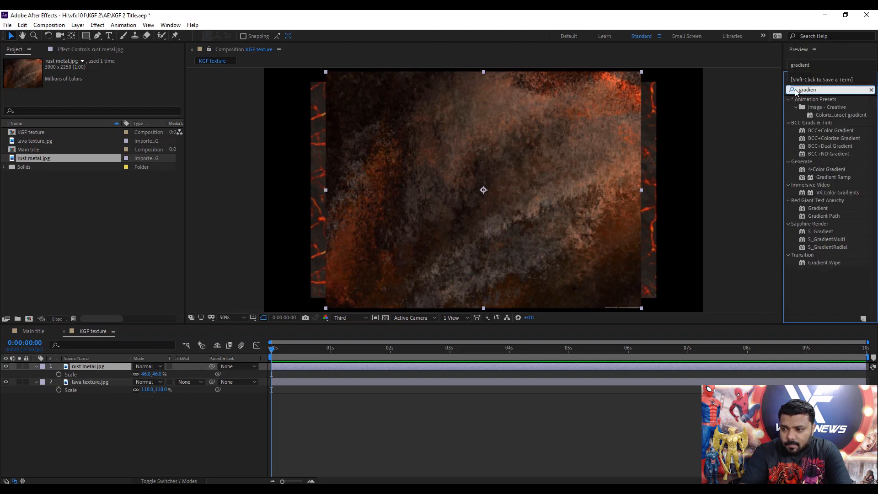
{"action": "left_click_drag", "start_coordinate": [823, 263], "coordinate": [102, 375]}
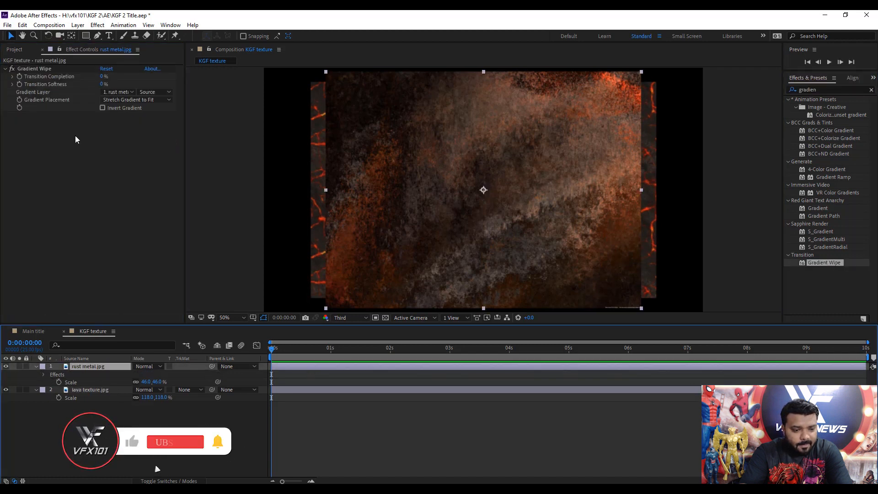
Keyframe the Gradient Wipe's Transition Completion from 65% at the start to 0% at 2 seconds and preview it.
{"action": "left_click_drag", "start_coordinate": [103, 77], "coordinate": [135, 78]}
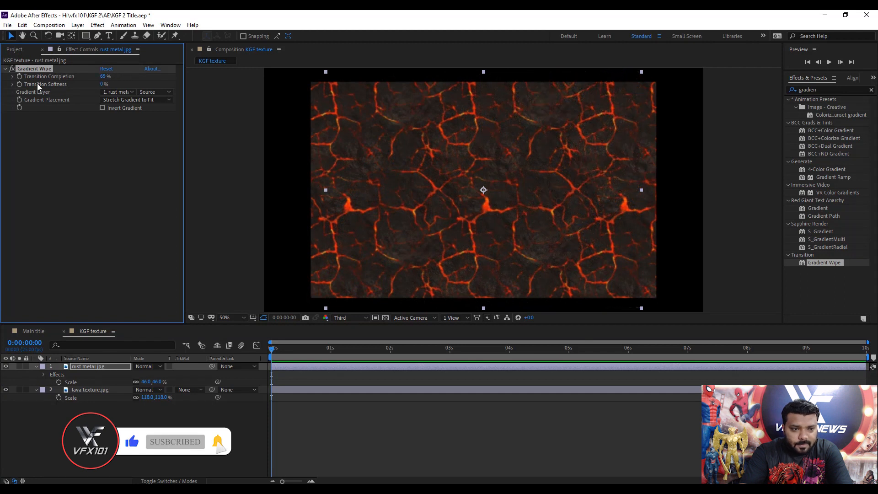
{"action": "left_click", "coordinate": [20, 77]}
{"action": "left_click", "coordinate": [390, 348]}
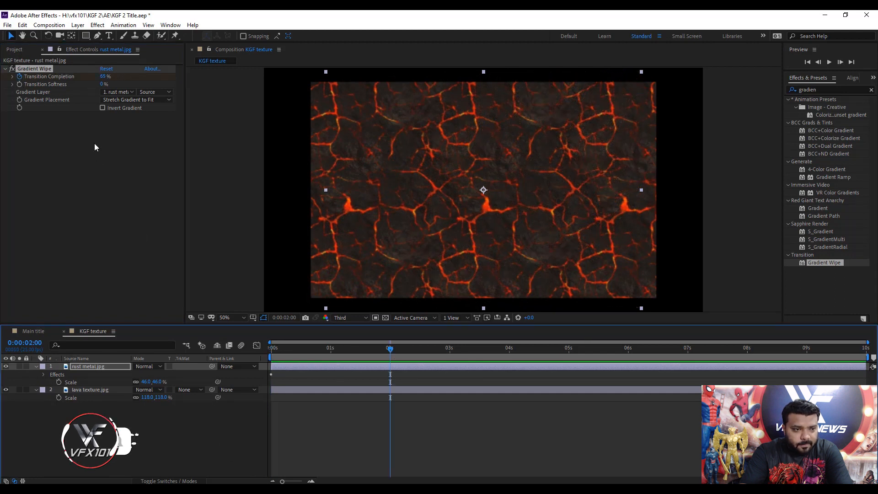
{"action": "left_click_drag", "start_coordinate": [106, 77], "coordinate": [64, 78]}
{"action": "left_click_drag", "start_coordinate": [390, 349], "coordinate": [269, 346]}
{"action": "key", "text": "space"}
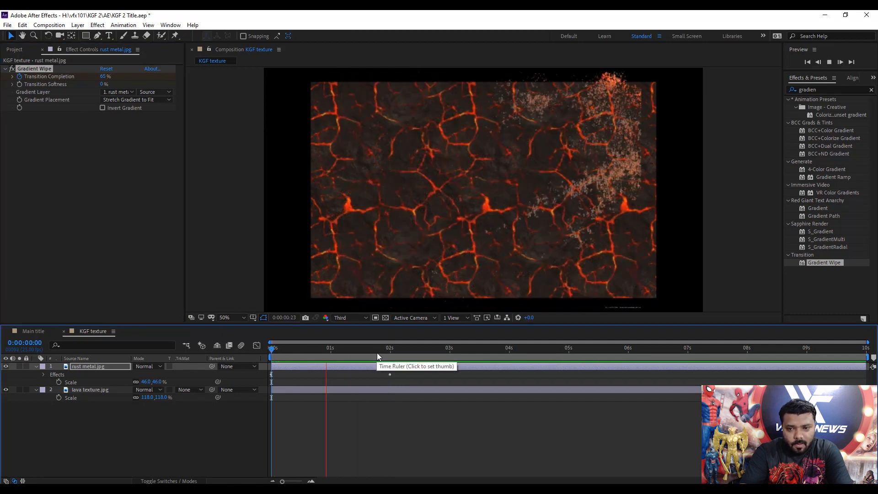
Set the wipe's Transition Softness to 13%, delay the rust metal layer to start at about 1.7 seconds, and play the result.
{"action": "left_click_drag", "start_coordinate": [368, 352], "coordinate": [345, 353]}
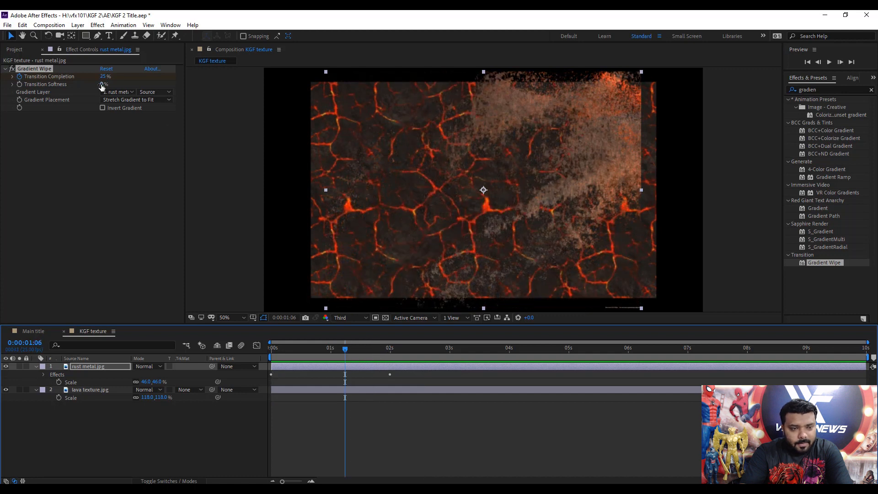
{"action": "left_click_drag", "start_coordinate": [102, 87], "coordinate": [109, 84]}
{"action": "left_click_drag", "start_coordinate": [332, 366], "coordinate": [429, 367]}
{"action": "key", "text": "Home"}
{"action": "key", "text": "space"}
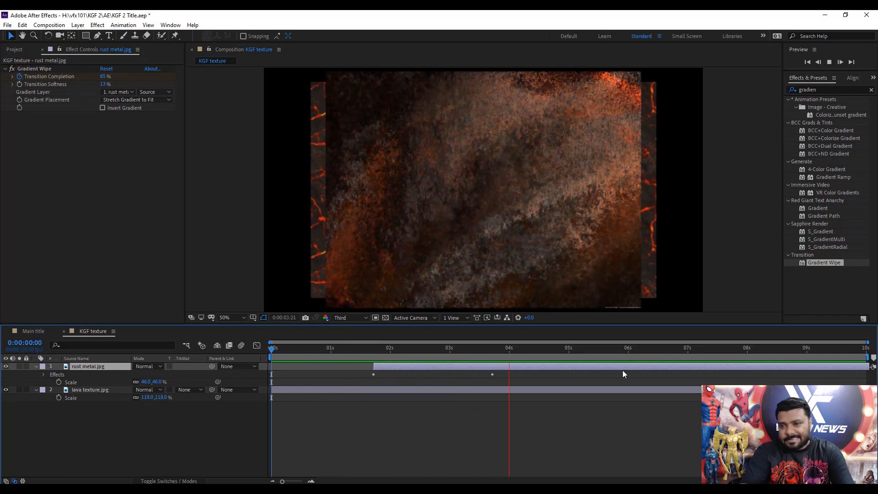
{"action": "key", "text": "space"}
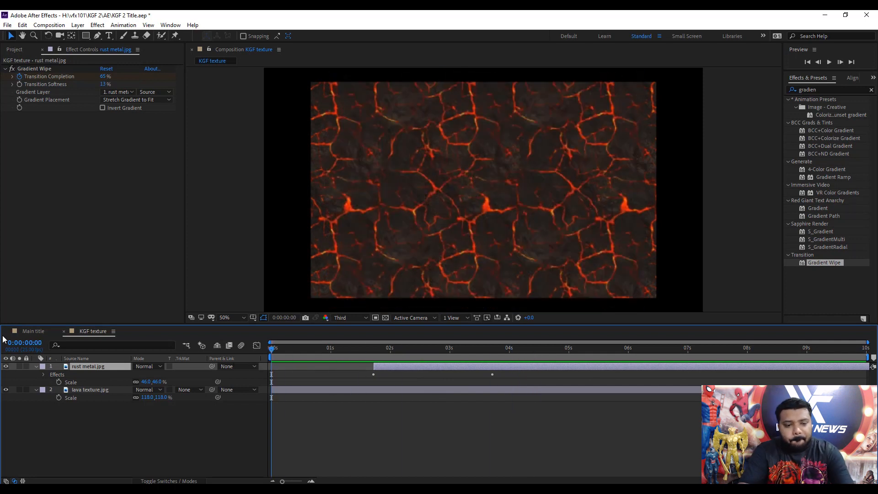
In the Main title composition, make the K.G.F text layer visible and set the black solid's blending mode to Screen.
{"action": "left_click", "coordinate": [196, 364]}
{"action": "left_click", "coordinate": [28, 331]}
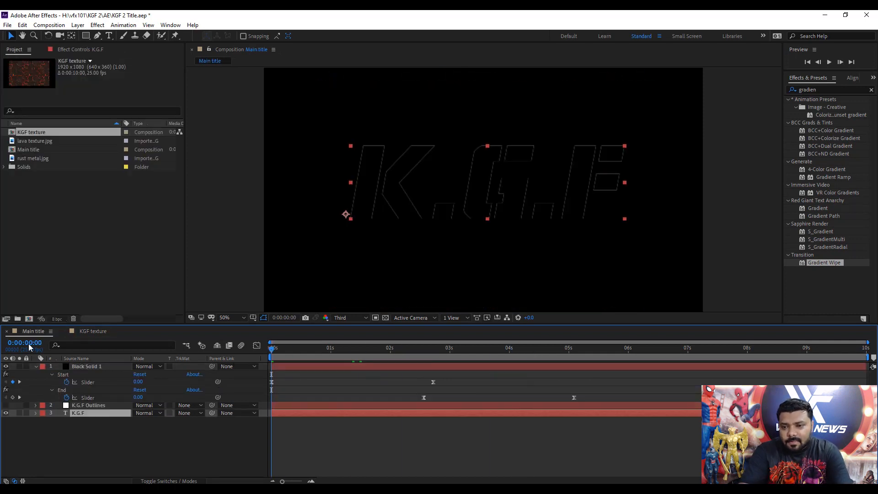
{"action": "left_click", "coordinate": [95, 367]}
{"action": "left_click", "coordinate": [145, 369]}
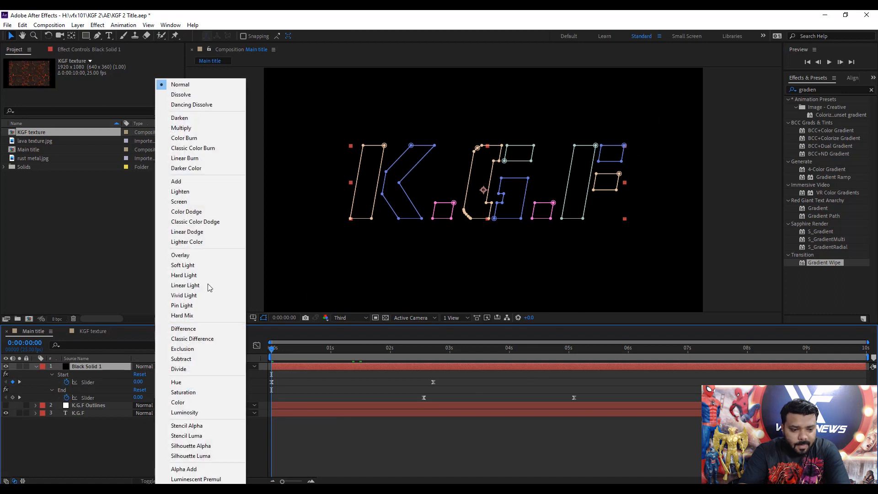
{"action": "left_click", "coordinate": [194, 202]}
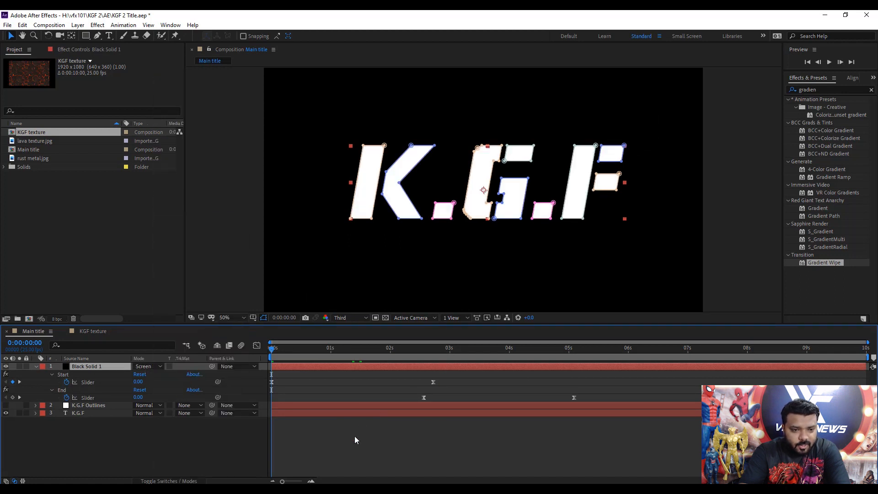
Place the KGF texture composition beneath the K.G.F text layer and set its track matte to Alpha using that text.
{"action": "left_click", "coordinate": [148, 439]}
{"action": "left_click_drag", "start_coordinate": [49, 157], "coordinate": [88, 432]}
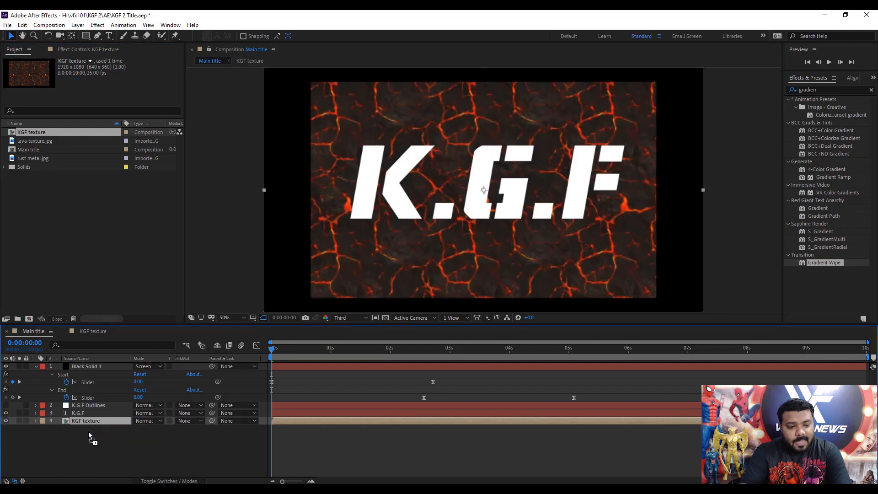
{"action": "left_click", "coordinate": [183, 423]}
{"action": "left_click", "coordinate": [205, 443]}
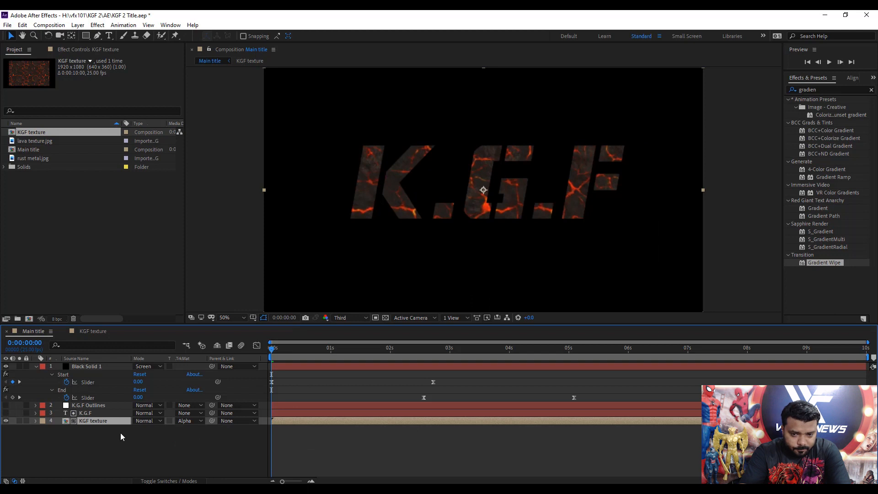
Add a Bevel and Emboss layer style to the KGF texture layer and set its style to Outer Bevel.
{"action": "left_click", "coordinate": [76, 25]}
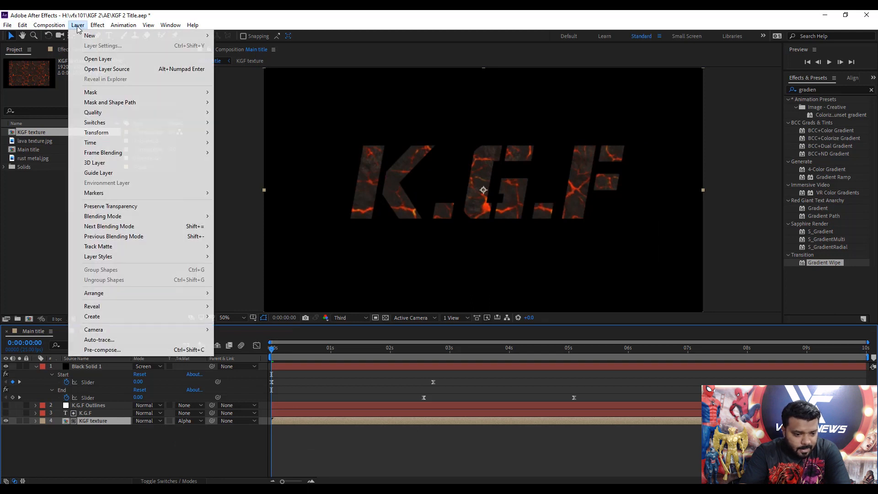
{"action": "mouse_move", "coordinate": [126, 256]}
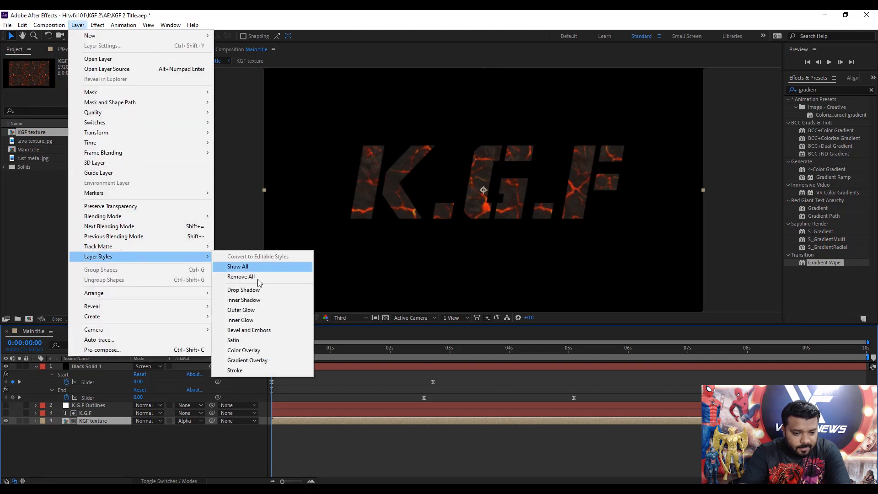
{"action": "left_click", "coordinate": [249, 330]}
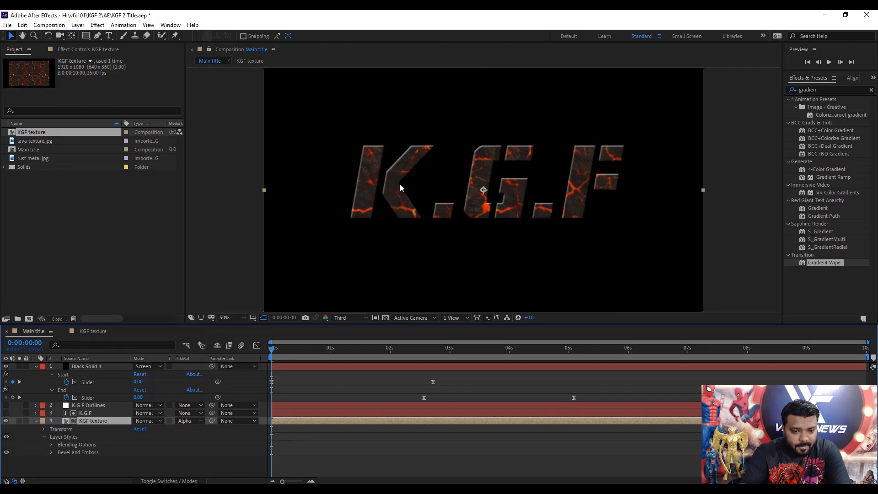
{"action": "left_click", "coordinate": [51, 453]}
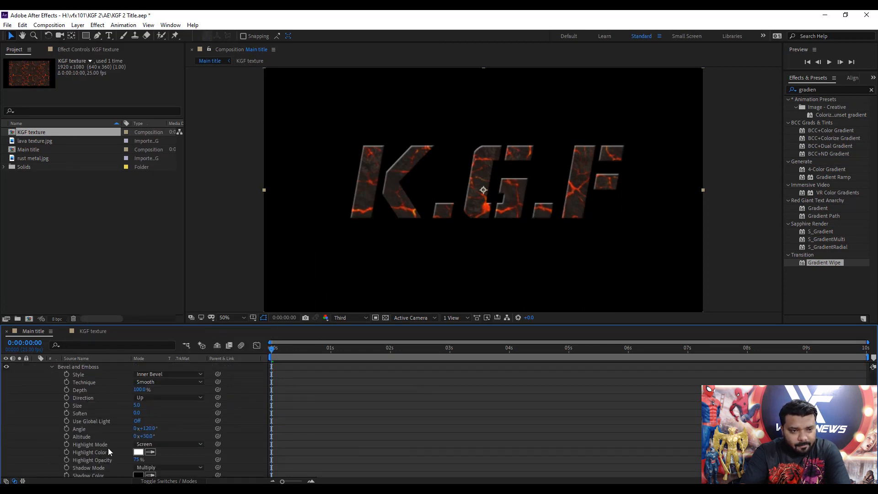
{"action": "left_click", "coordinate": [174, 374]}
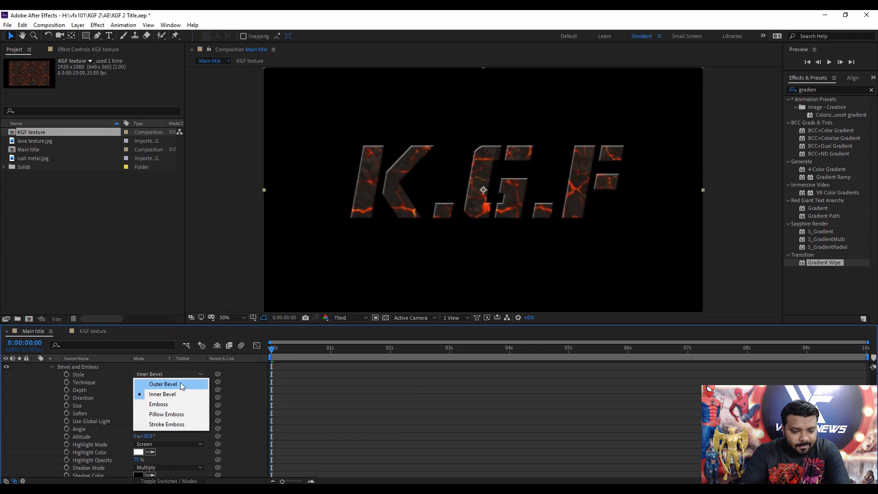
{"action": "left_click", "coordinate": [180, 384]}
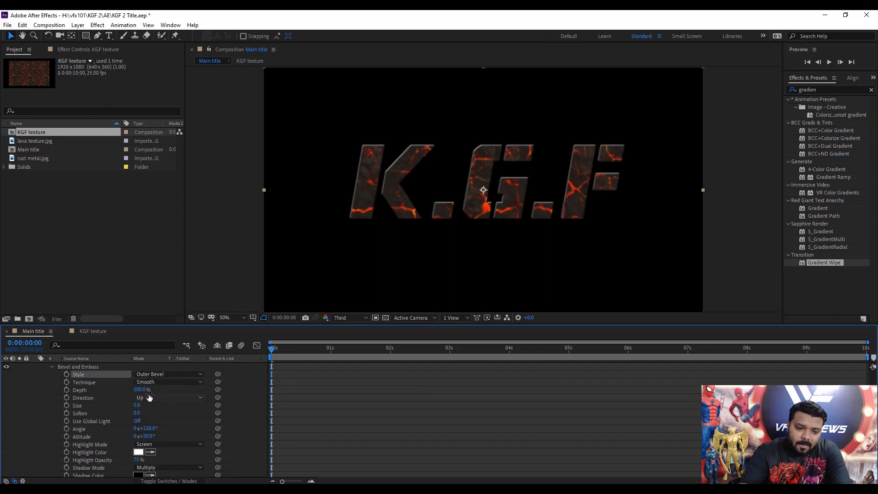
{"action": "scroll", "coordinate": [149, 397], "scroll_direction": "up", "scroll_amount": 4}
{"action": "left_click", "coordinate": [51, 452]}
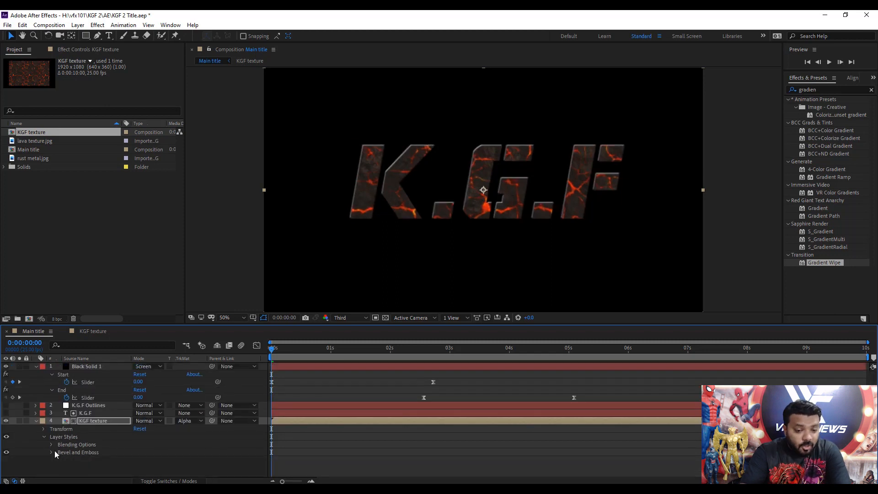
Add an Inner Shadow layer style to the KGF texture layer with opacity 100%, choke 25% and size 51.
{"action": "left_click", "coordinate": [77, 25]}
{"action": "mouse_move", "coordinate": [127, 257]}
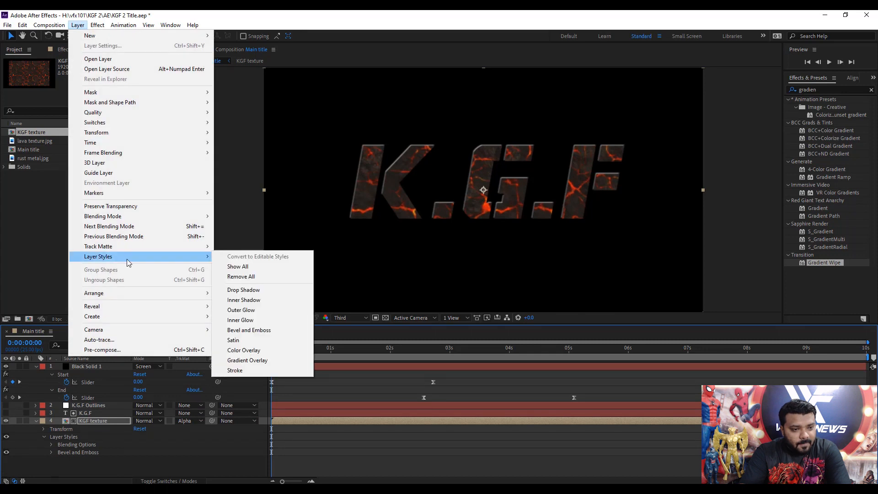
{"action": "left_click", "coordinate": [276, 300]}
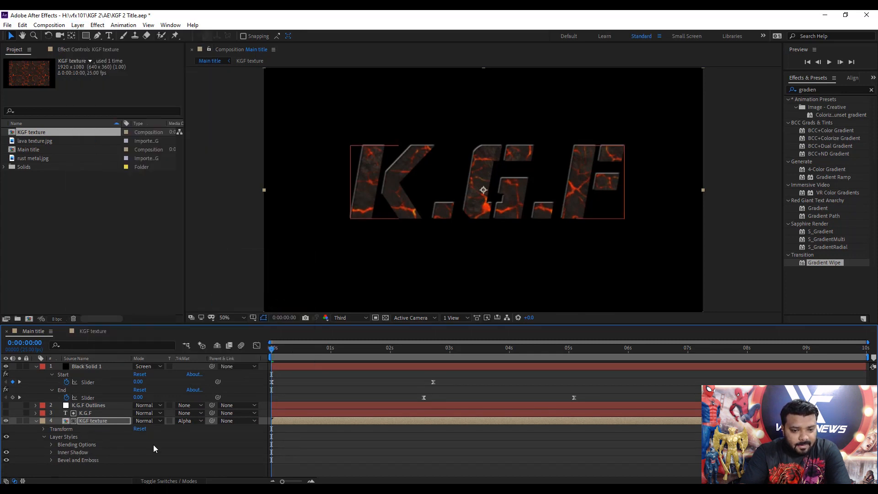
{"action": "left_click", "coordinate": [50, 452]}
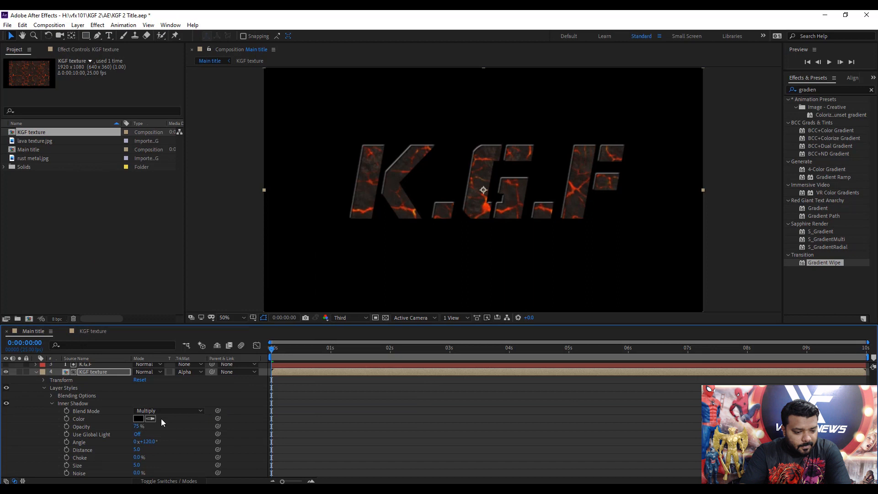
{"action": "left_click_drag", "start_coordinate": [136, 427], "coordinate": [156, 428]}
{"action": "left_click_drag", "start_coordinate": [137, 465], "coordinate": [152, 456]}
Apply a Levels effect to the KGF texture layer and raise its Input Black to 16.
{"action": "left_click", "coordinate": [108, 373]}
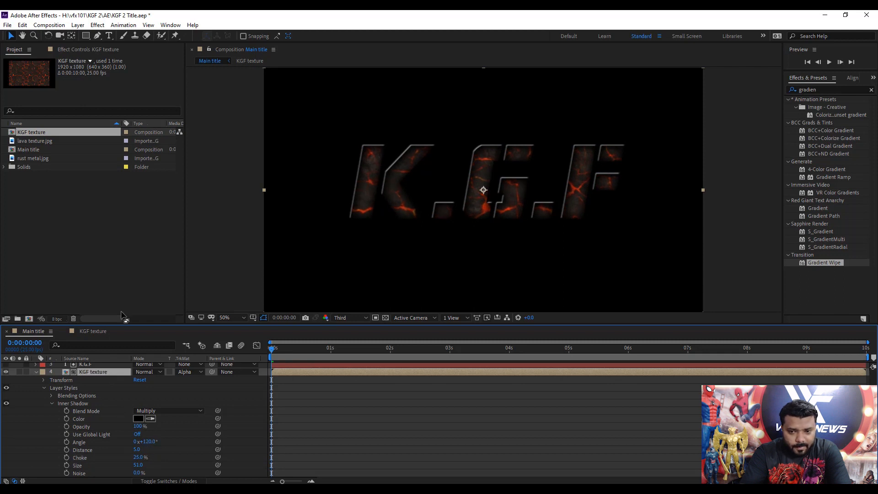
{"action": "left_click", "coordinate": [98, 25]}
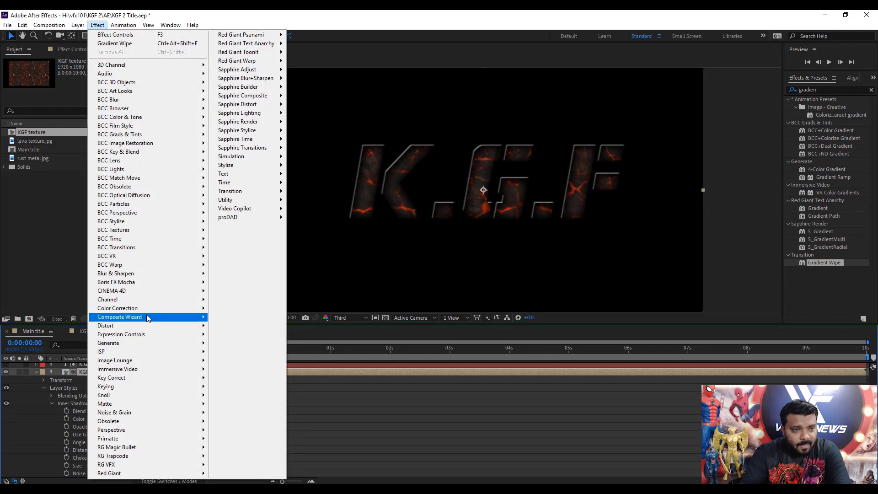
{"action": "mouse_move", "coordinate": [145, 311]}
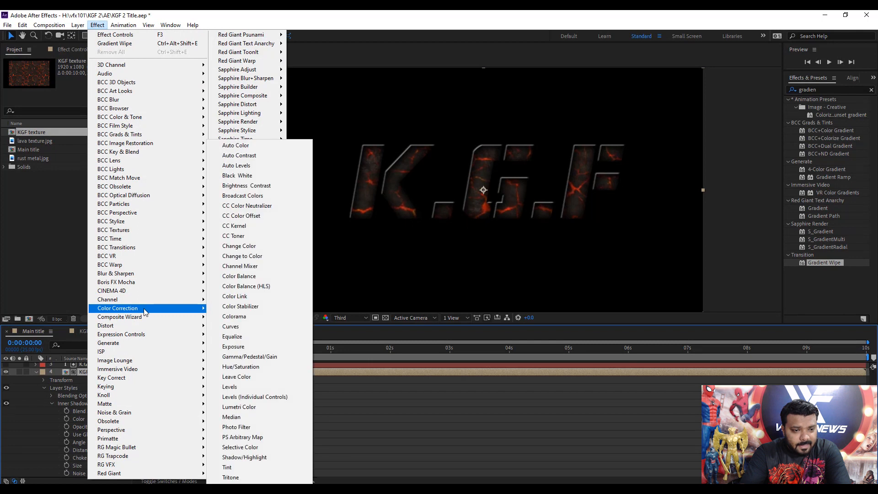
{"action": "left_click", "coordinate": [252, 388]}
{"action": "left_click_drag", "start_coordinate": [29, 123], "coordinate": [38, 124]}
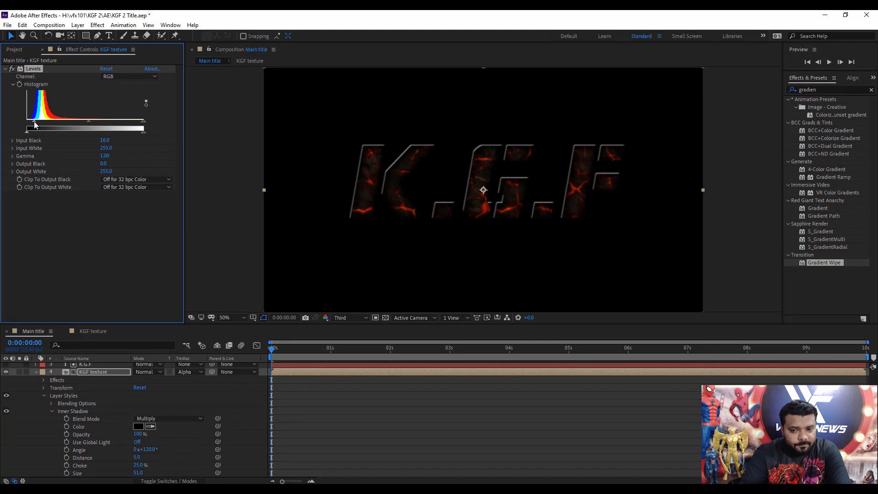
Keyframe the KGF texture layer's opacity from 0% at the first frame to 100% at 1 second and preview the fade-in.
{"action": "left_click", "coordinate": [37, 371]}
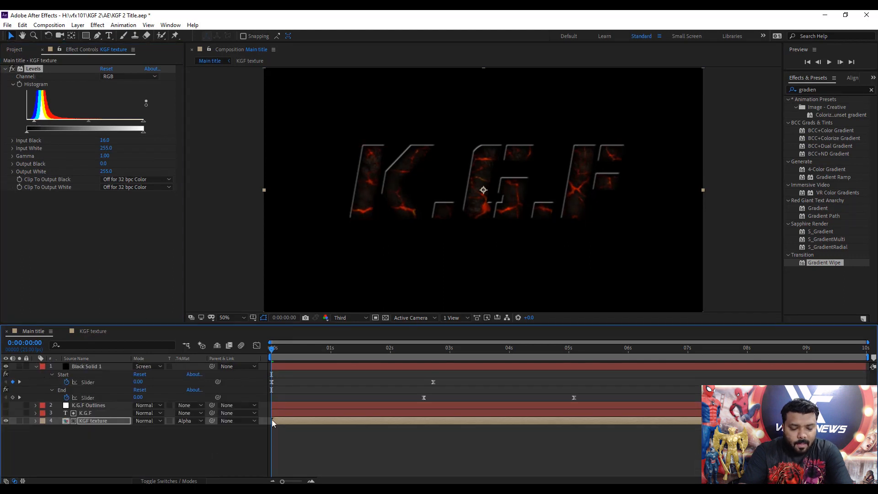
{"action": "left_click", "coordinate": [106, 416]}
{"action": "left_click", "coordinate": [82, 391]}
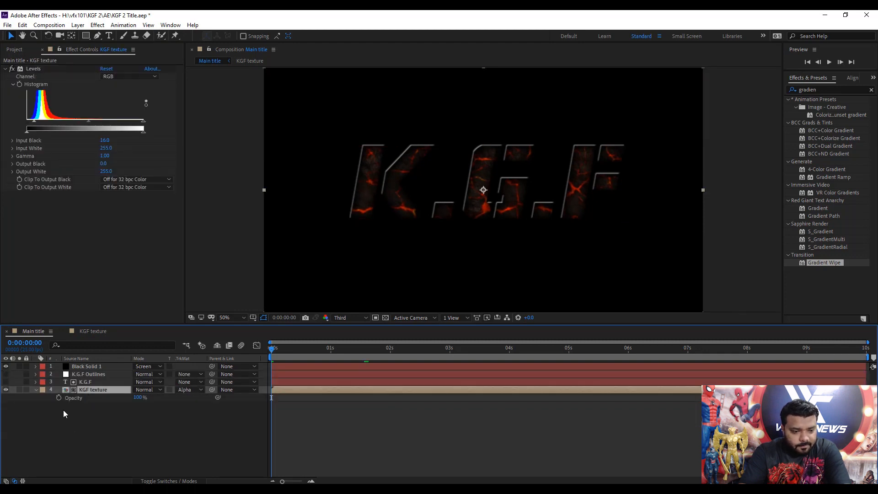
{"action": "left_click_drag", "start_coordinate": [138, 397], "coordinate": [78, 398]}
{"action": "left_click_drag", "start_coordinate": [305, 350], "coordinate": [330, 349]}
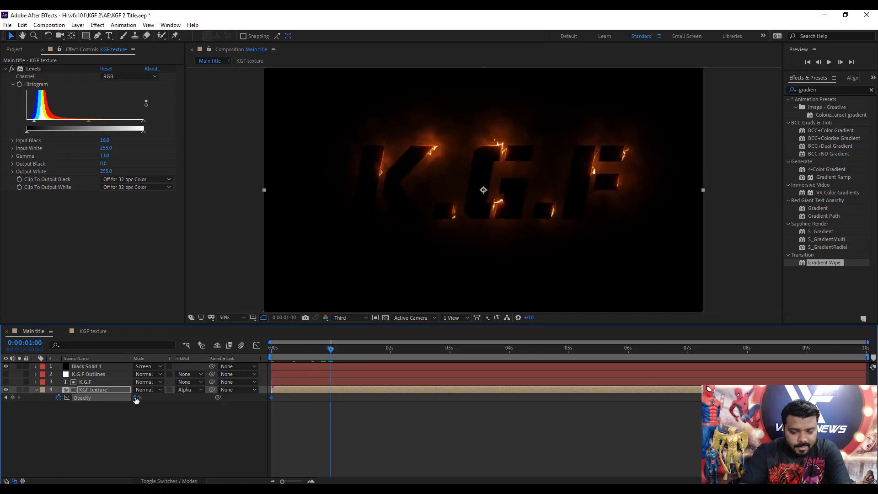
{"action": "left_click_drag", "start_coordinate": [136, 397], "coordinate": [211, 397]}
{"action": "left_click_drag", "start_coordinate": [344, 347], "coordinate": [491, 363]}
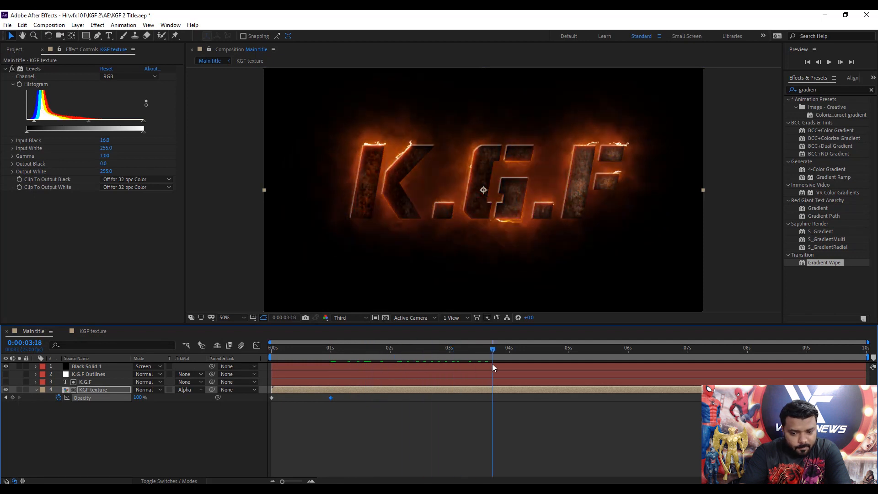
In the KGF texture composition, shift the rust metal layer to start at about 1 second, with its last Gradient Wipe keyframe at about 3 seconds.
{"action": "left_click", "coordinate": [72, 331]}
{"action": "left_click", "coordinate": [462, 368]}
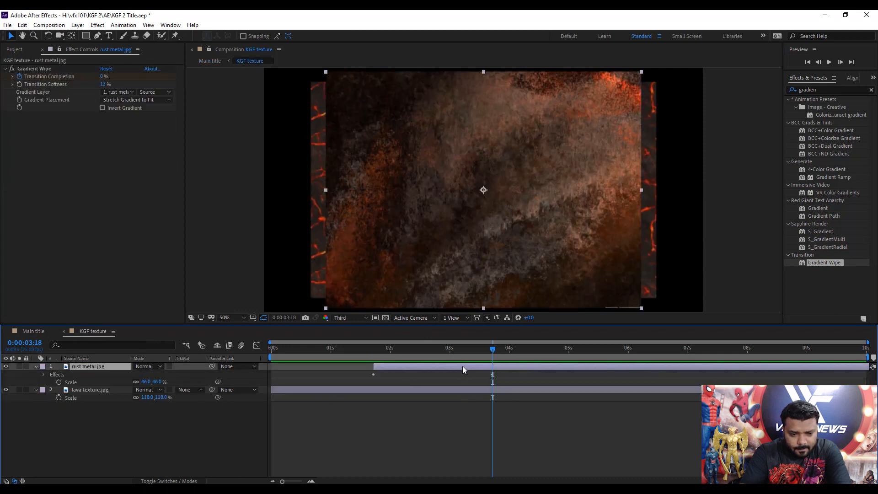
{"action": "key", "text": "u"}
{"action": "left_click_drag", "start_coordinate": [476, 366], "coordinate": [455, 383]}
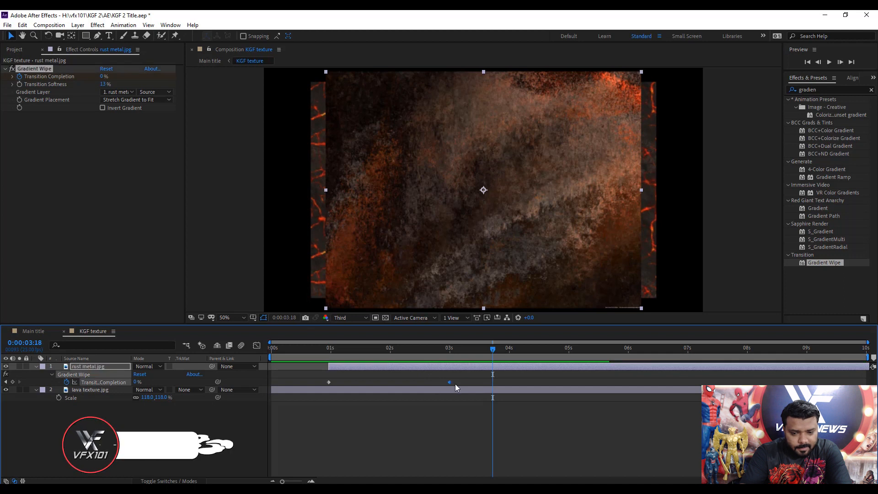
In the Main title composition, keyframe the KGF texture layer's opacity to fade out between 0:00:03:14 and 0:00:04:20, and play the animation from the start.
{"action": "left_click", "coordinate": [34, 331]}
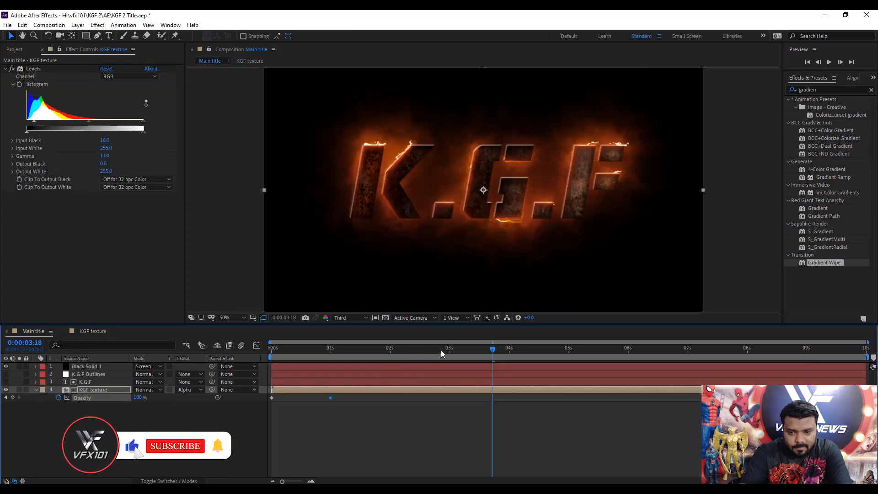
{"action": "left_click_drag", "start_coordinate": [495, 355], "coordinate": [483, 354]}
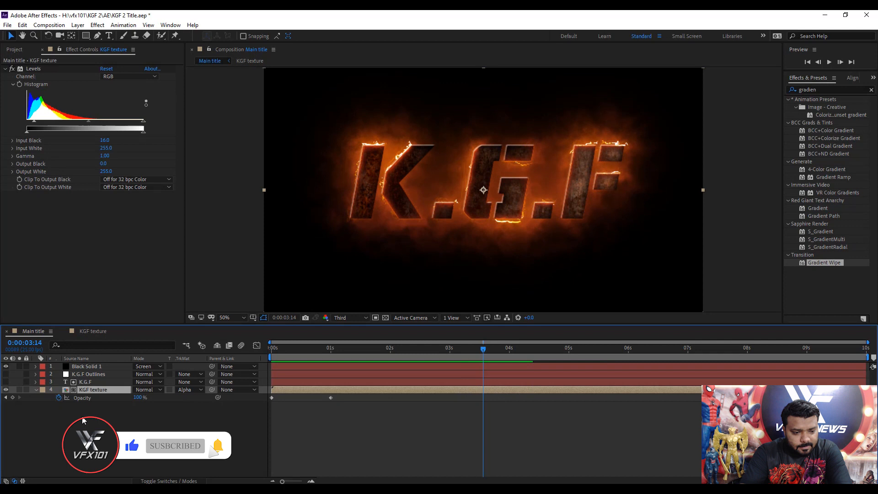
{"action": "key", "text": "t"}
{"action": "left_click_drag", "start_coordinate": [504, 356], "coordinate": [558, 355]}
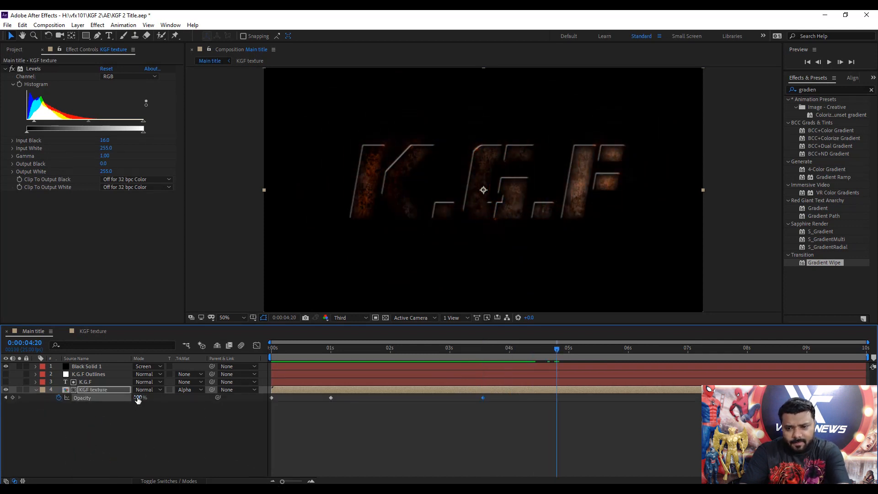
{"action": "left_click_drag", "start_coordinate": [138, 400], "coordinate": [96, 415]}
{"action": "key", "text": "Home"}
{"action": "key", "text": "space"}
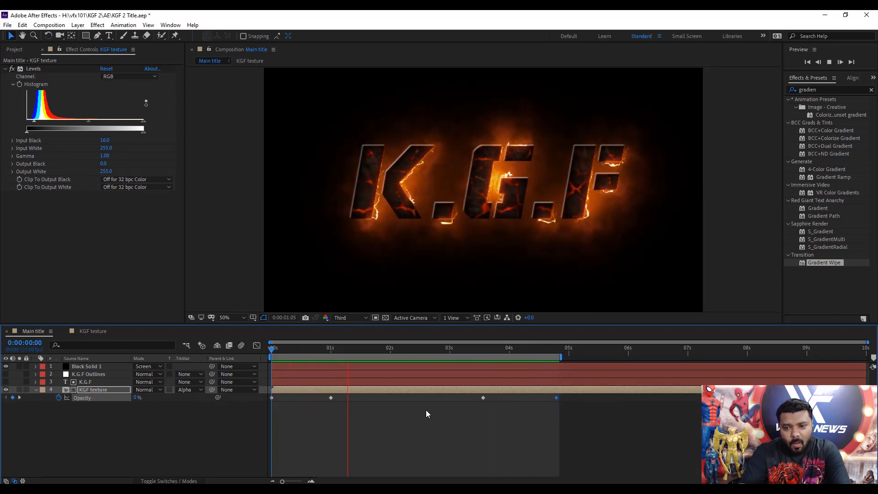